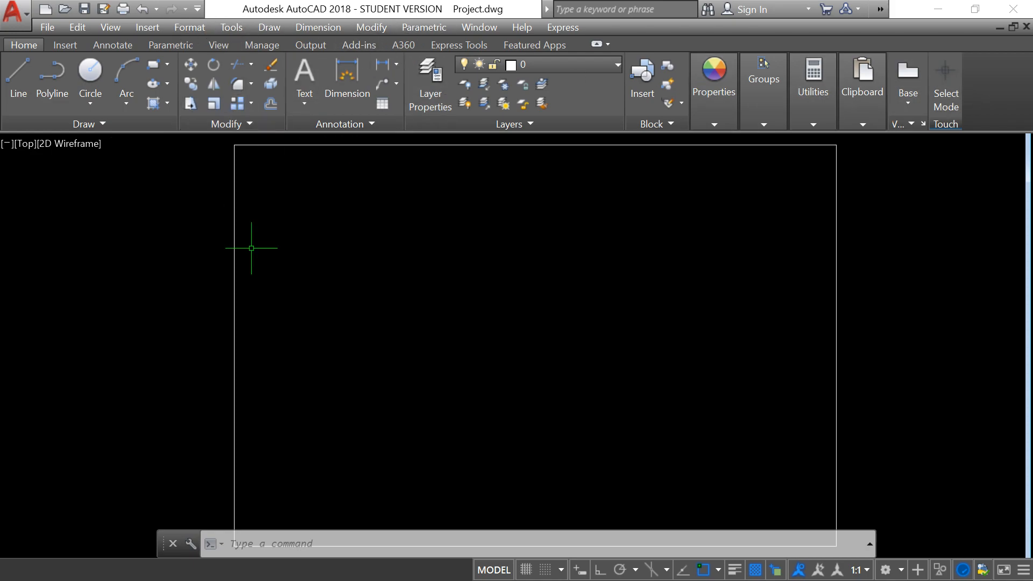
left_click(259, 546)
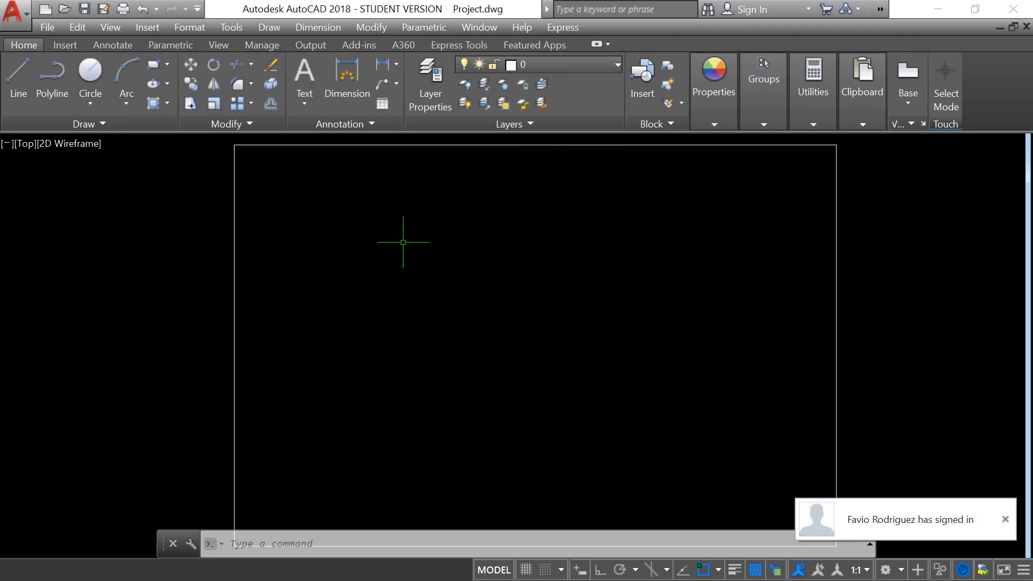
left_click(1005, 519)
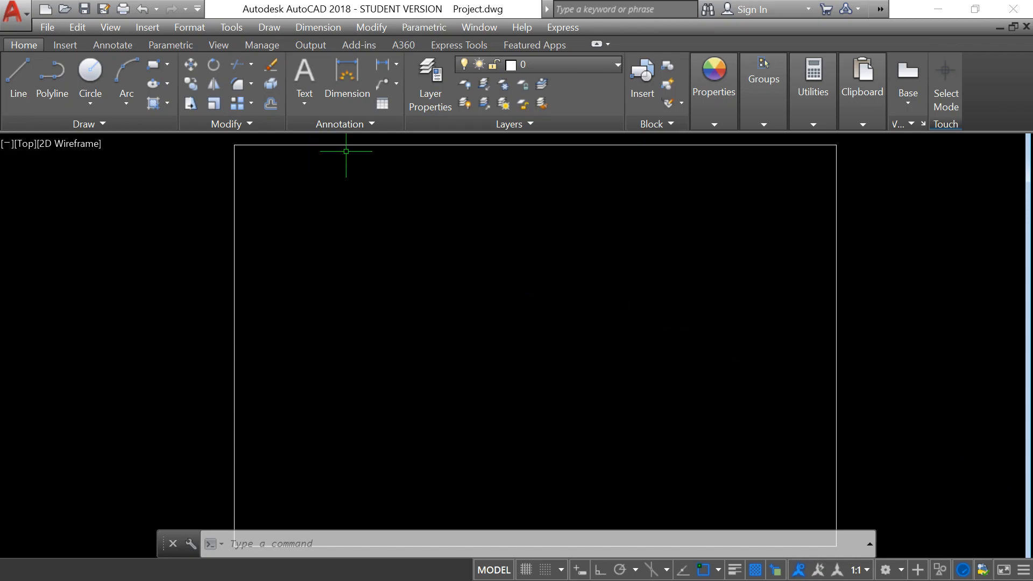
Draw a circle inside the upper-left corner of the rectangular frame, leaving room for a row of shapes beside it.
left_click(95, 70)
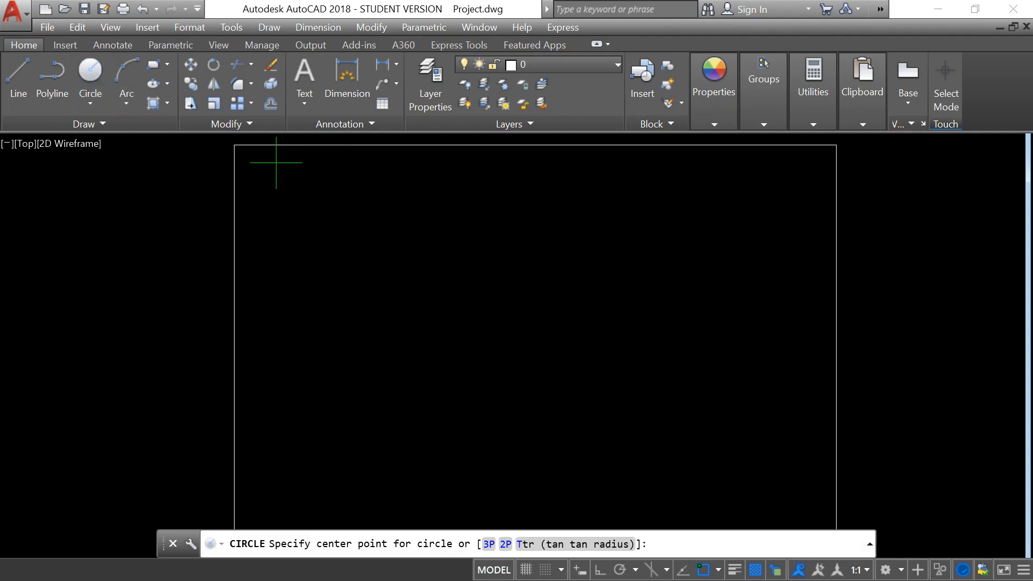
left_click(288, 217)
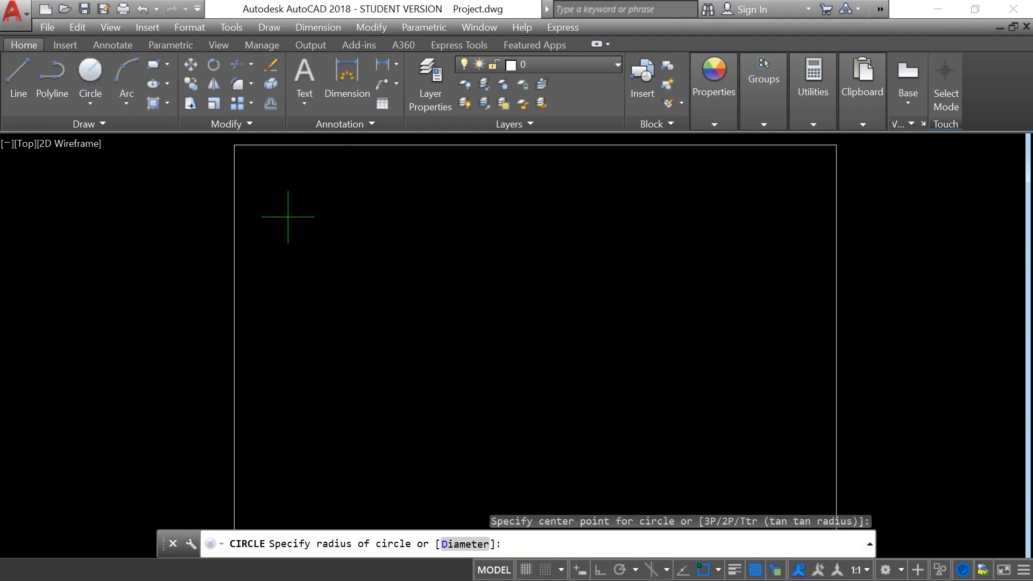
left_click(321, 216)
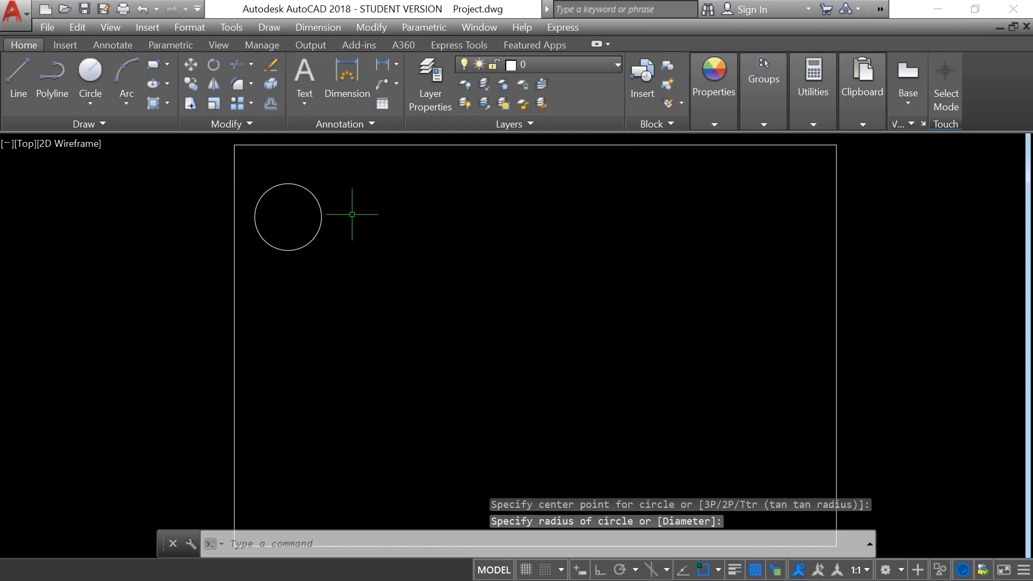
With Ortho on, copy the circle five times to the right, forming a roughly evenly spaced horizontal row of six across the frame.
type("co")
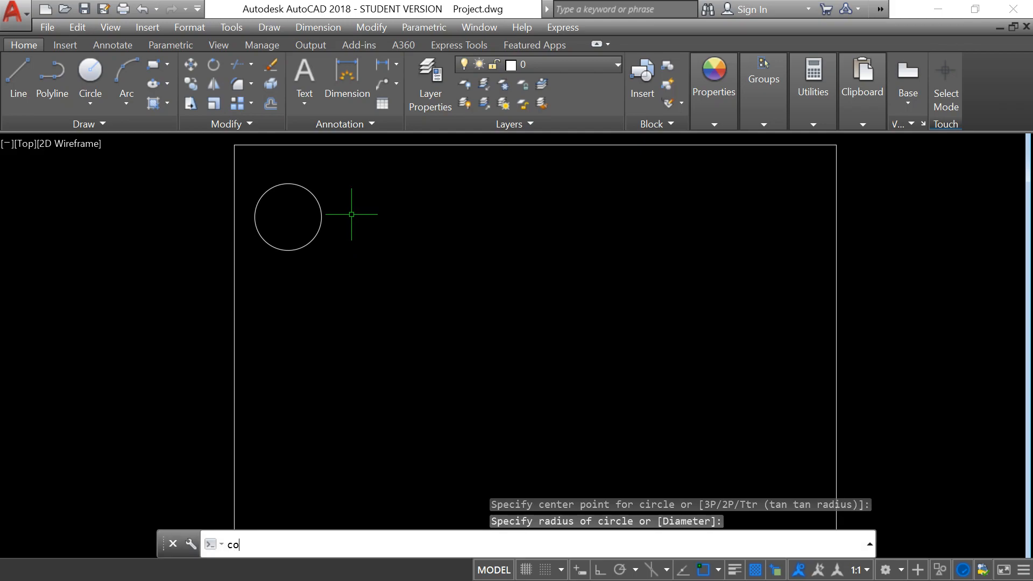
key("Return")
left_click(320, 228)
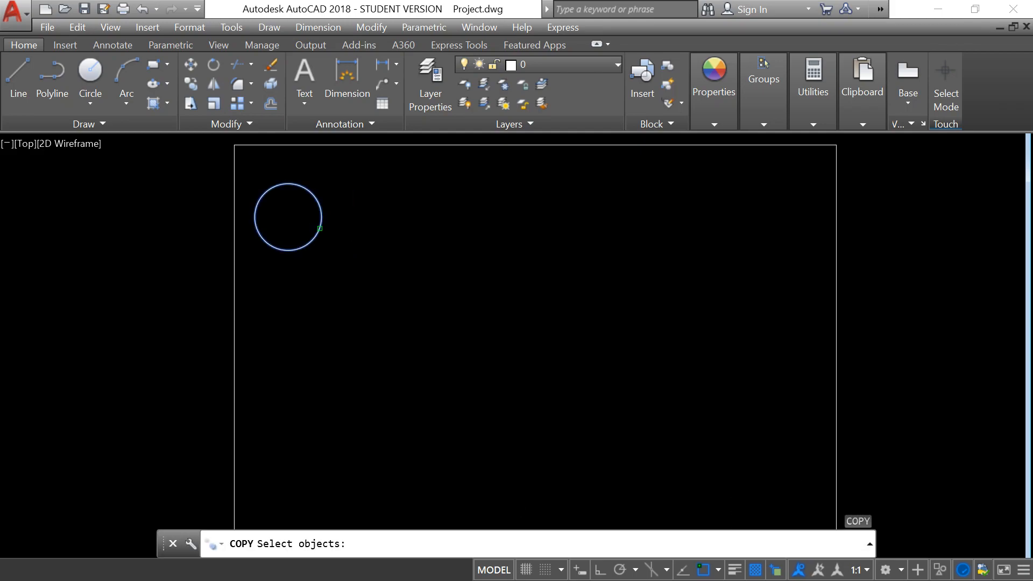
key("Return")
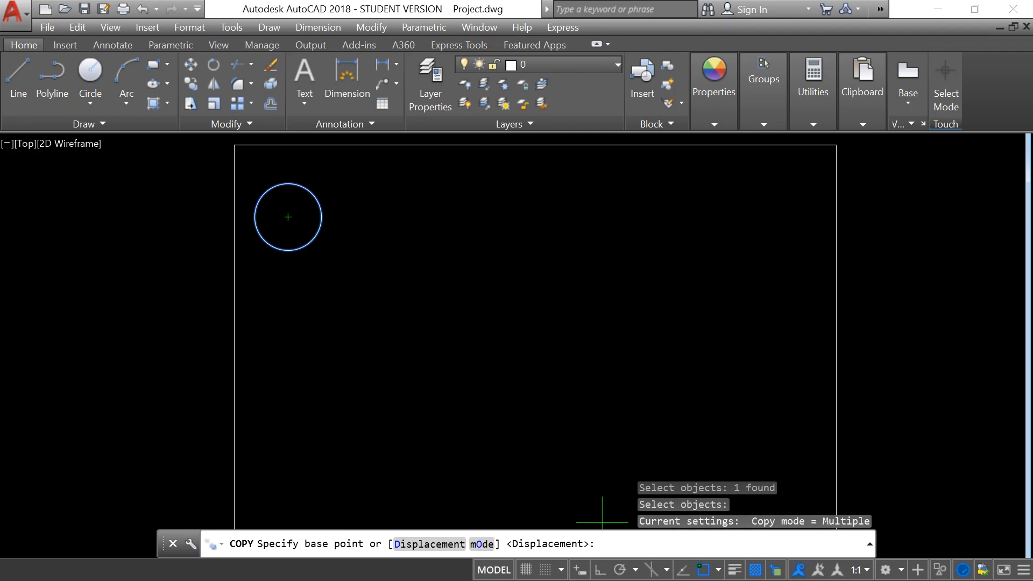
left_click(601, 571)
left_click(308, 279)
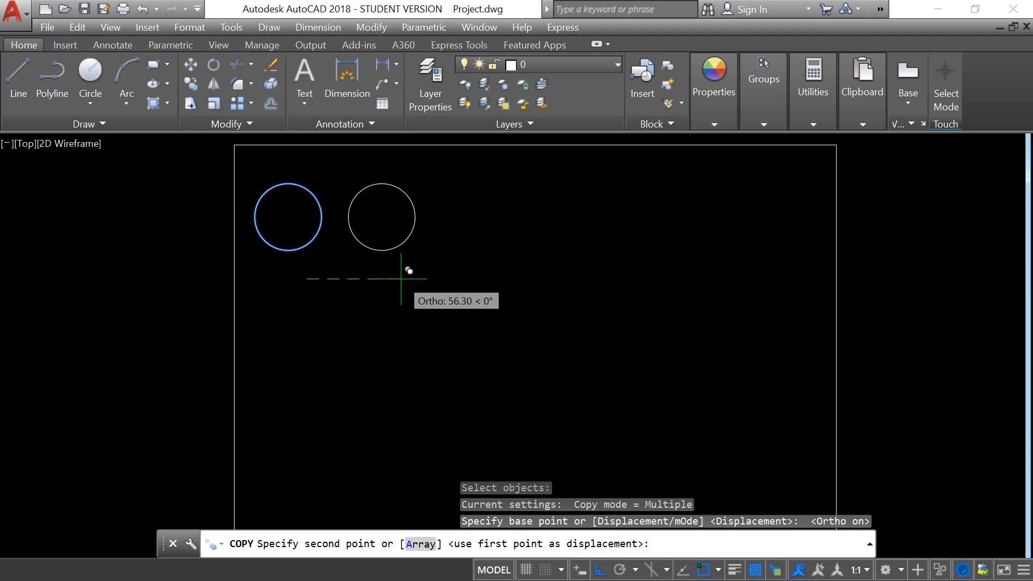
left_click(401, 278)
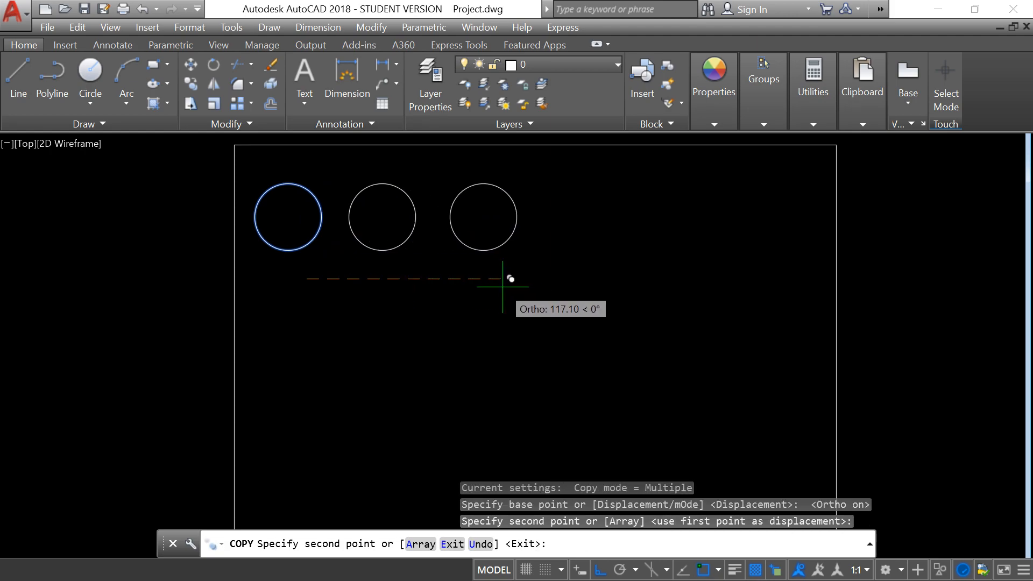
left_click(509, 279)
left_click(607, 279)
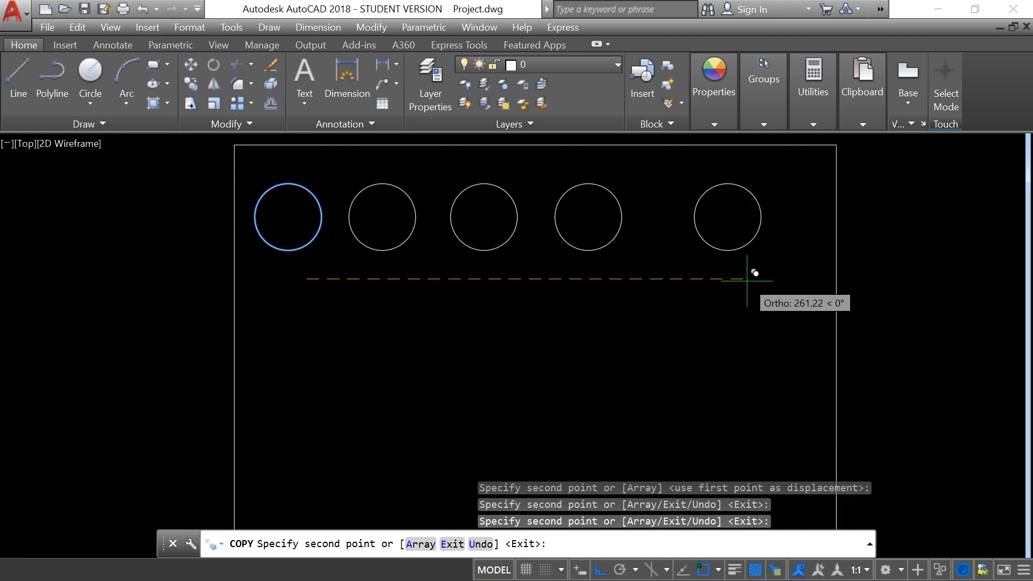
left_click(708, 278)
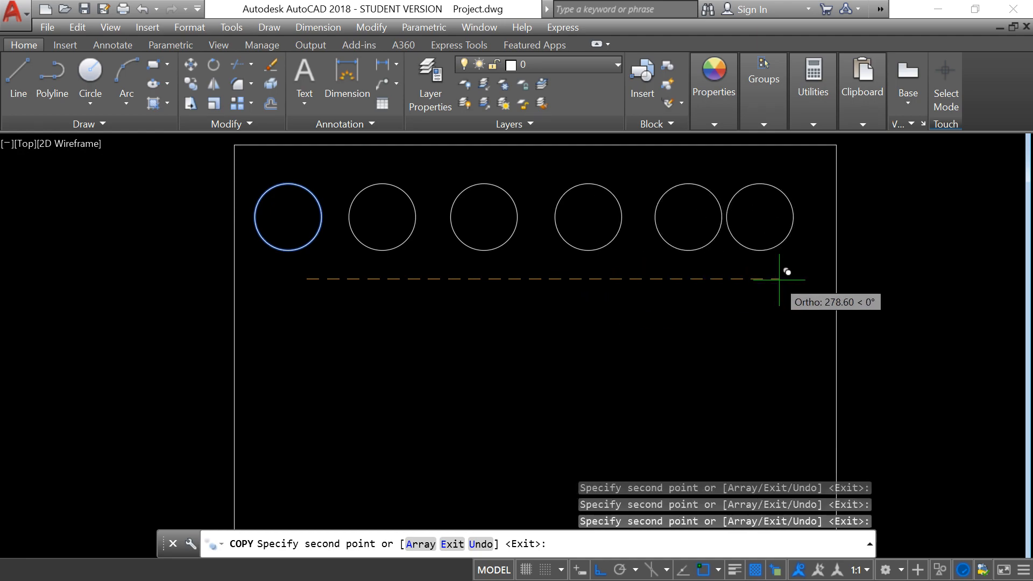
left_click(801, 279)
right_click(802, 281)
left_click(812, 290)
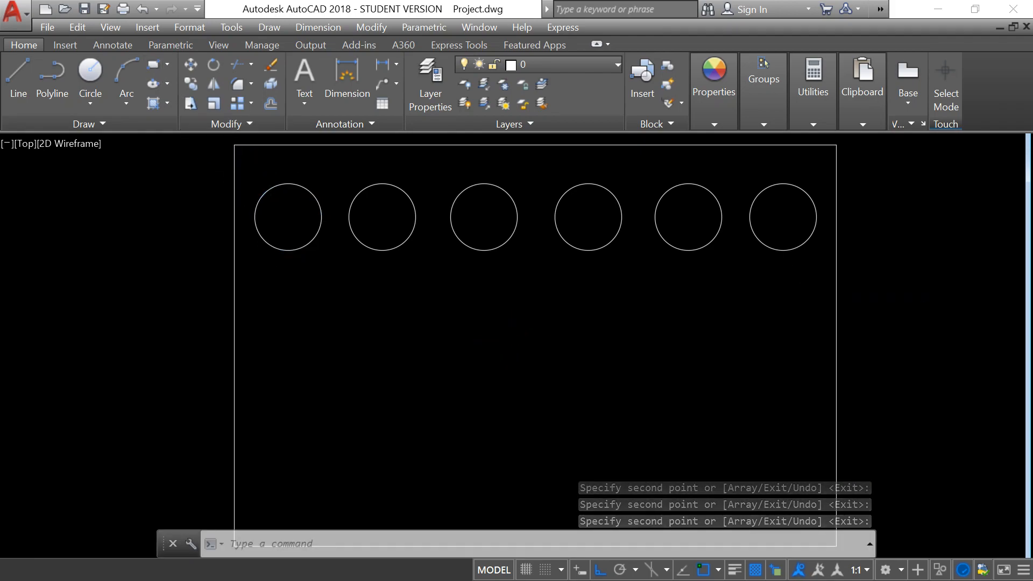
Draw a small horizontal rectangle below the first circle, near the left edge of the frame.
left_click(153, 64)
left_click(271, 314)
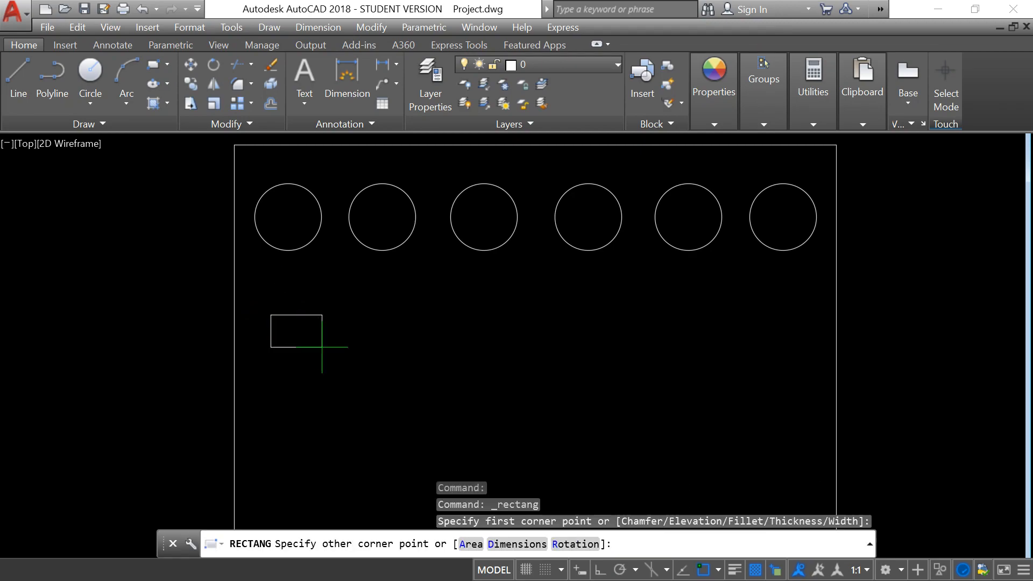
left_click(345, 361)
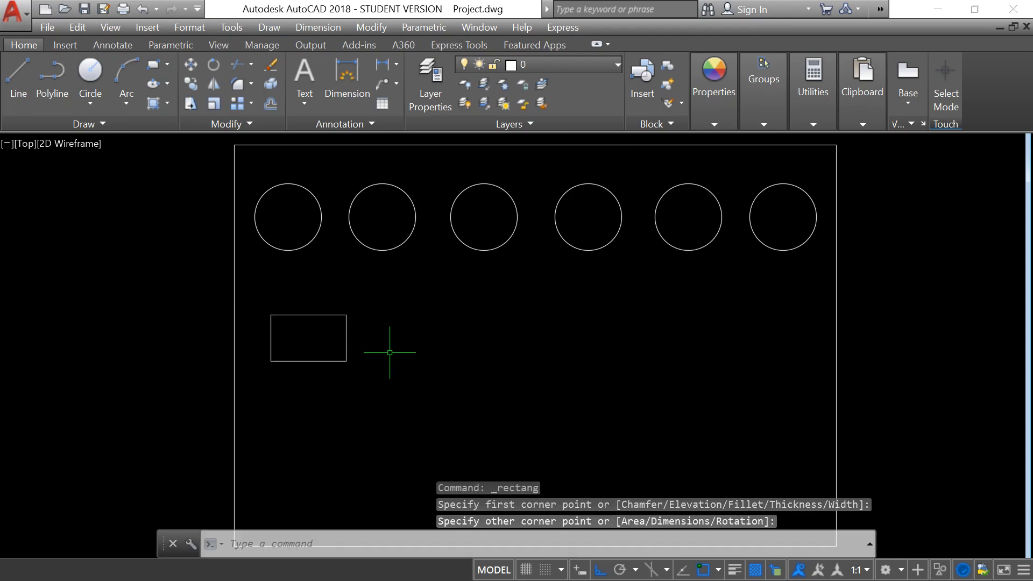
type("c")
key("Return")
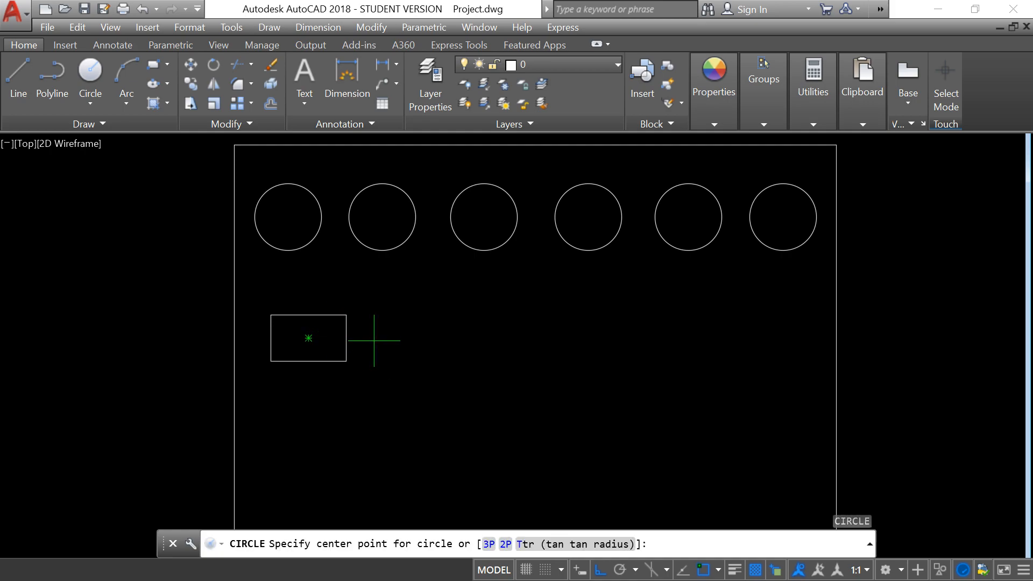
key("Escape")
Copy the small rectangle four times horizontally to form a row of five below the circles.
type("copy")
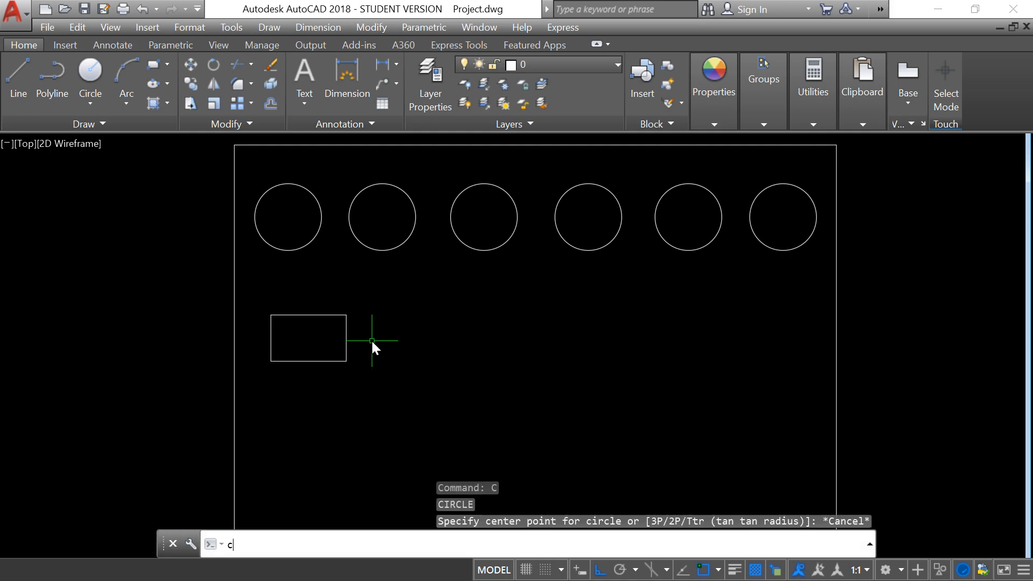
key("Return")
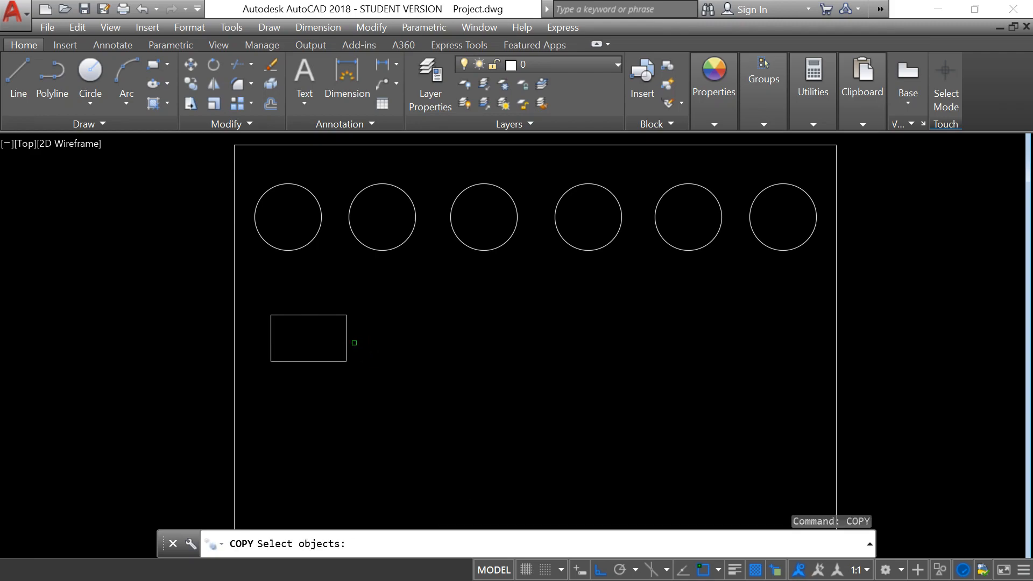
left_click(344, 334)
key("Return")
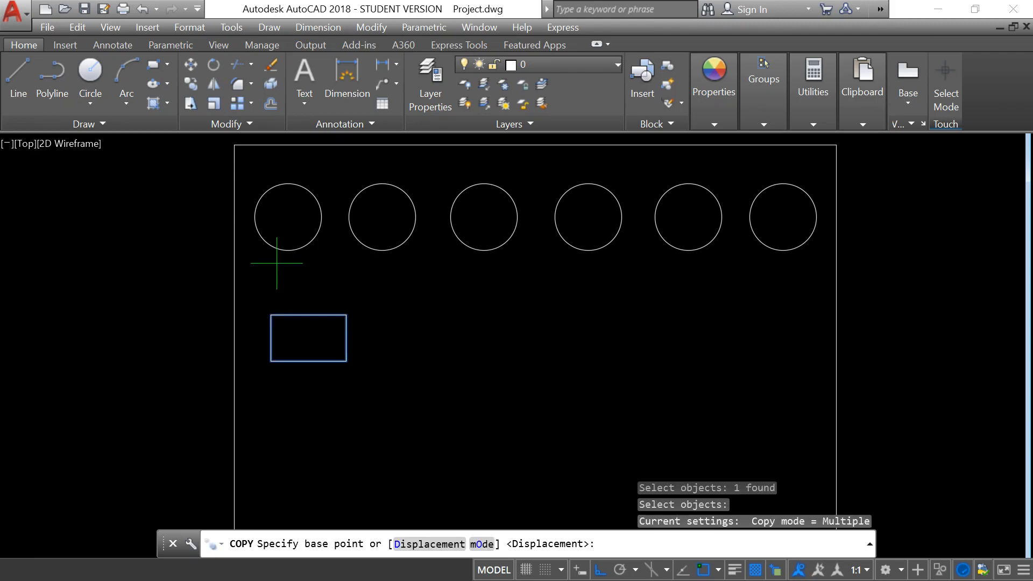
left_click(283, 271)
left_click(388, 302)
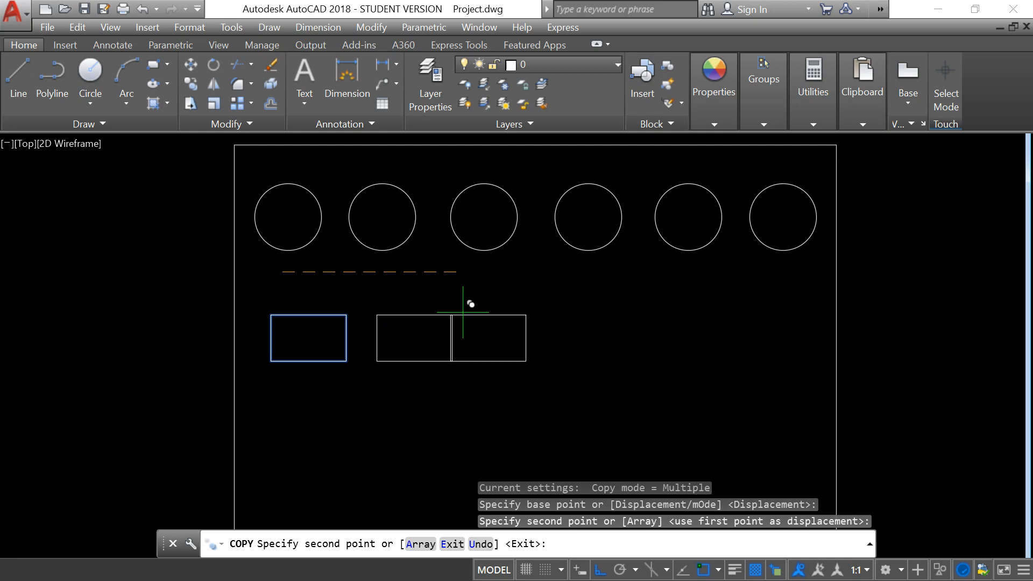
left_click(500, 304)
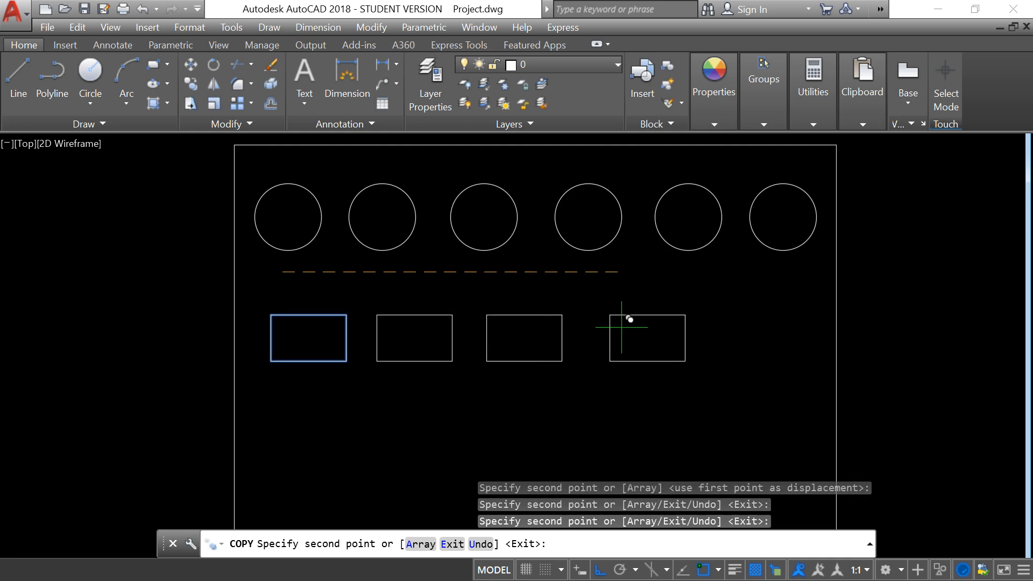
left_click(622, 324)
left_click(735, 333)
right_click(736, 349)
left_click(753, 354)
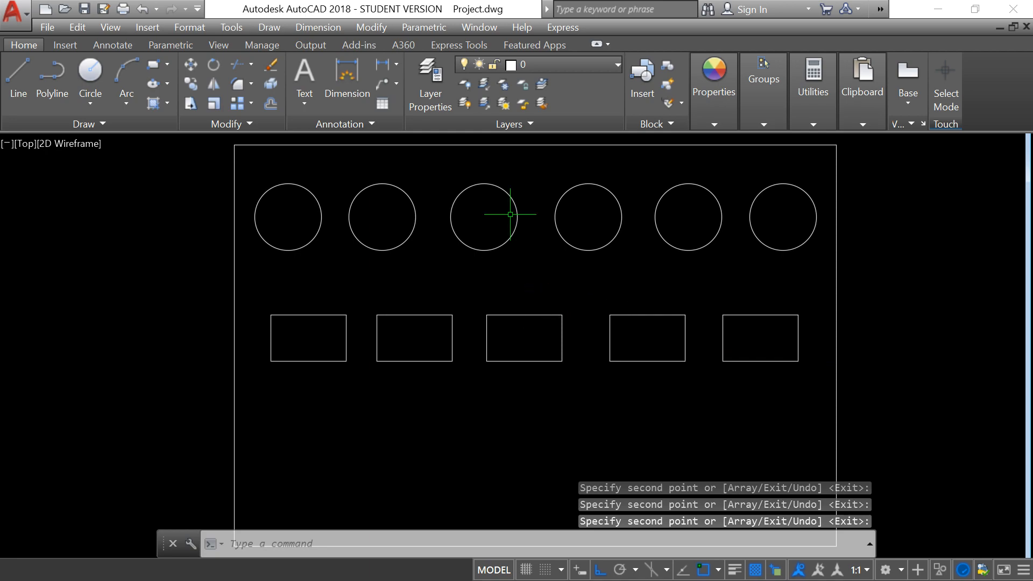
Examine the existing layer and its property columns in a widened Layer Properties Manager, then close it.
left_click(430, 70)
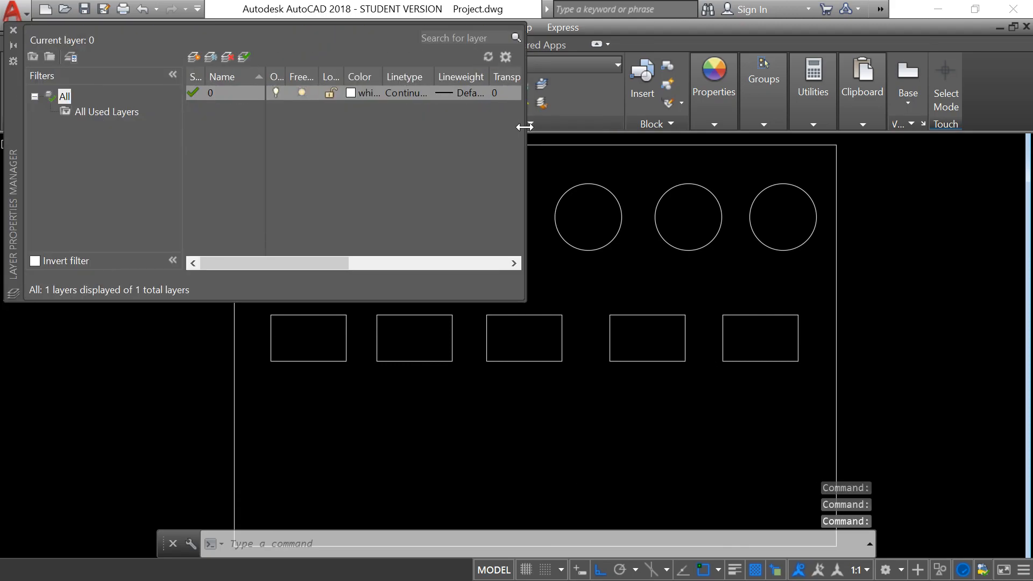
left_click_drag(525, 127, 653, 144)
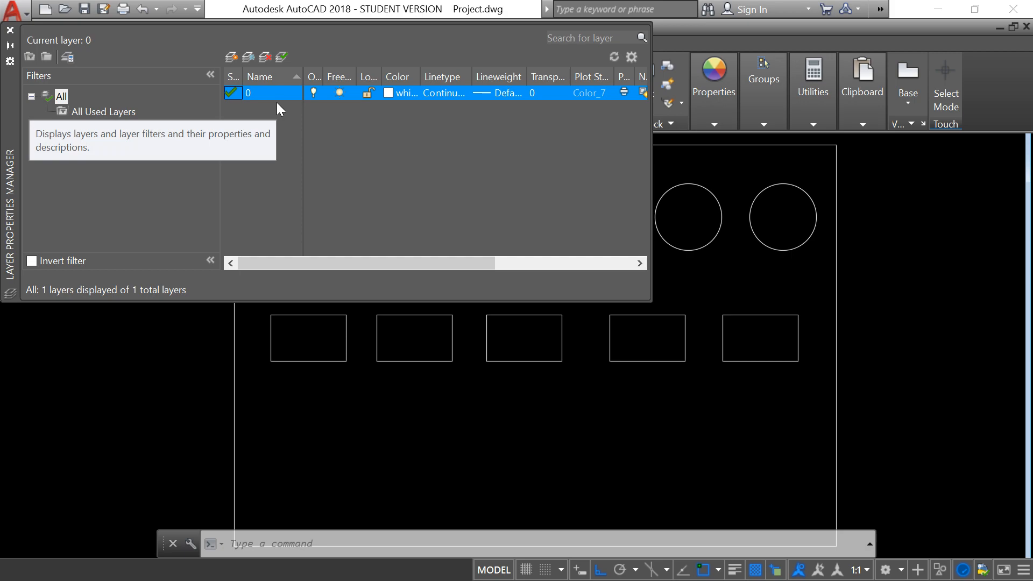
left_click(10, 32)
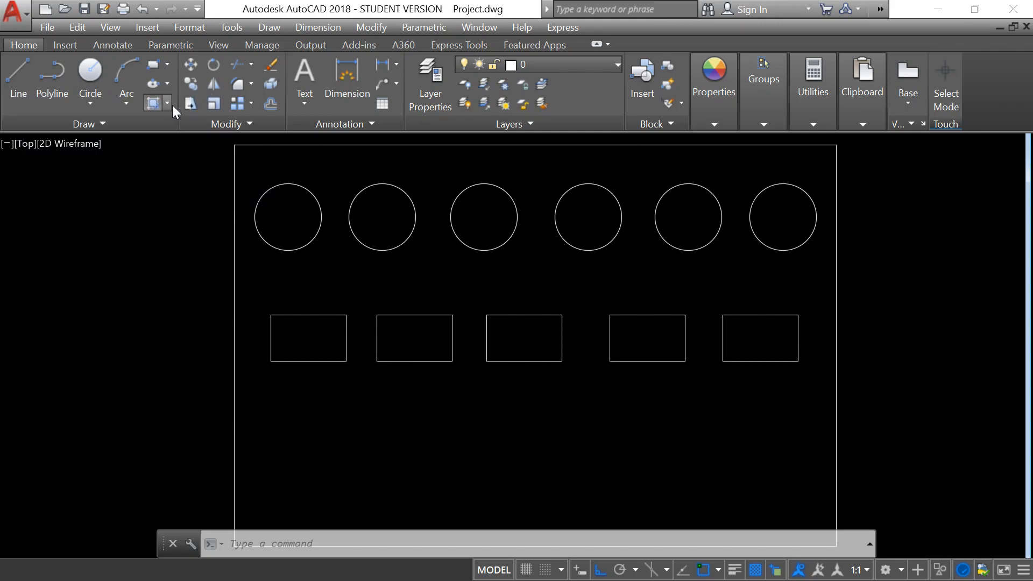
Draw an 8-sided polygon inscribed in a circle below the first small rectangle, about as wide as the circles.
left_click(166, 64)
left_click(140, 122)
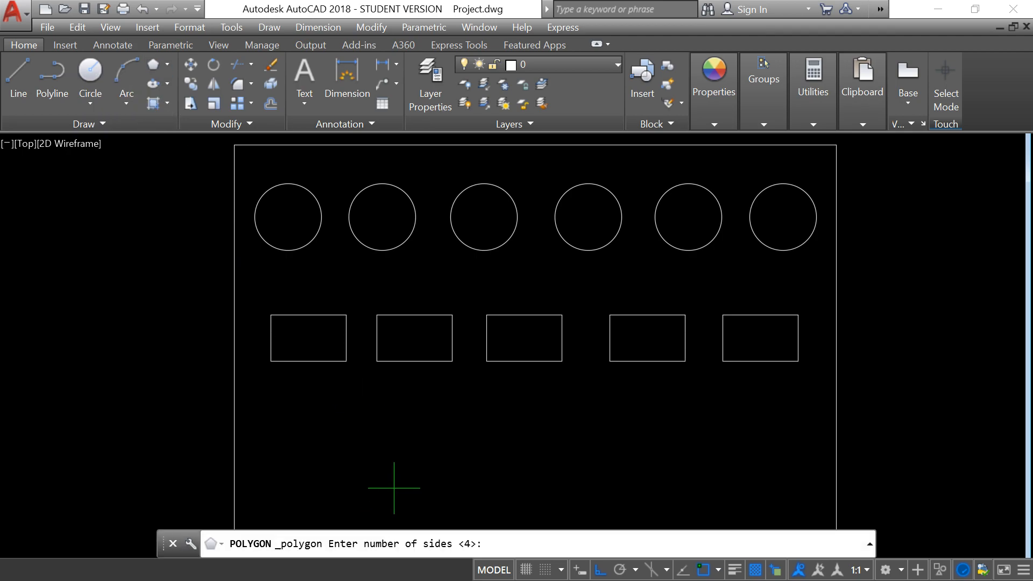
type("8")
key("Return")
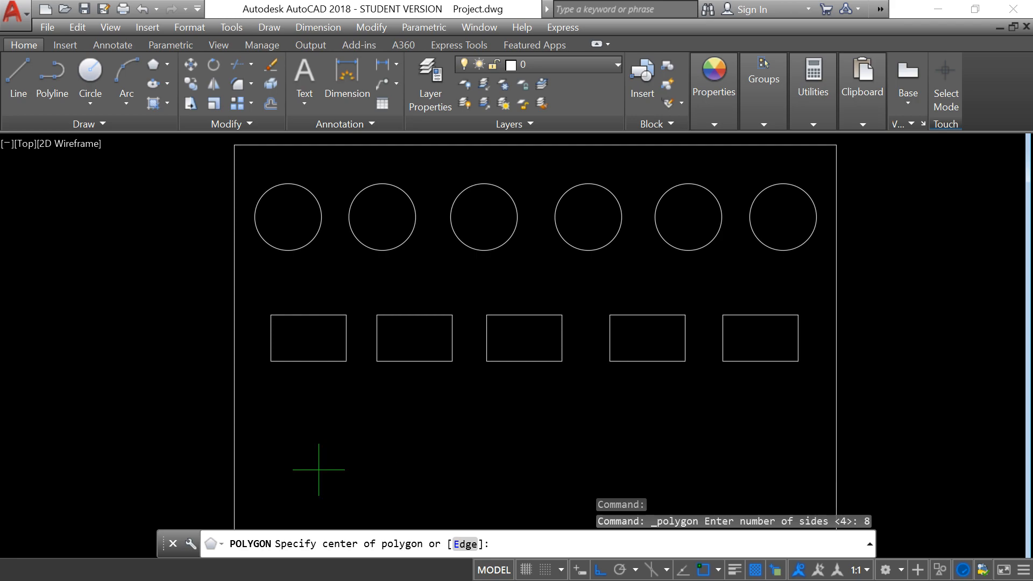
left_click(308, 454)
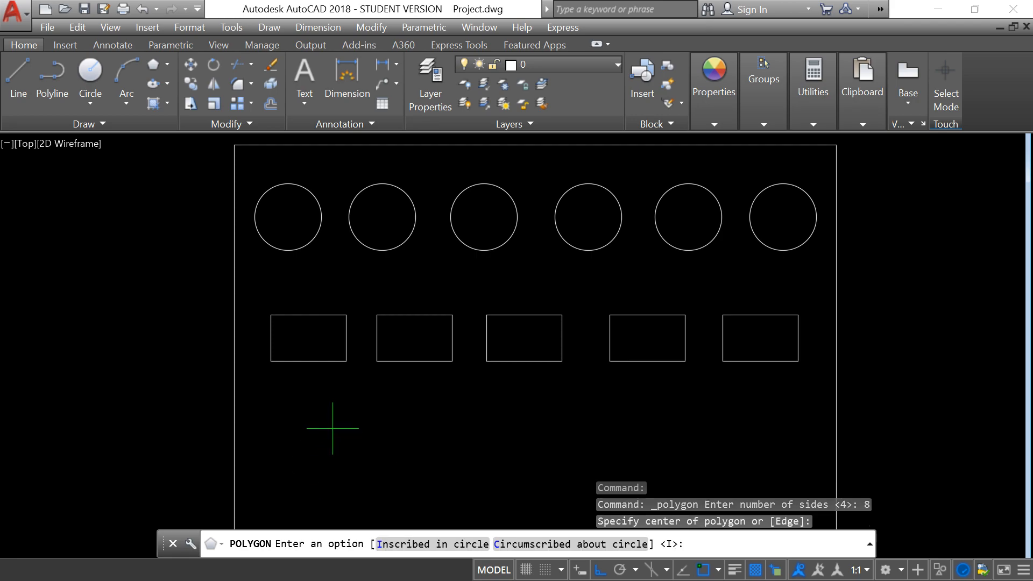
key("Return")
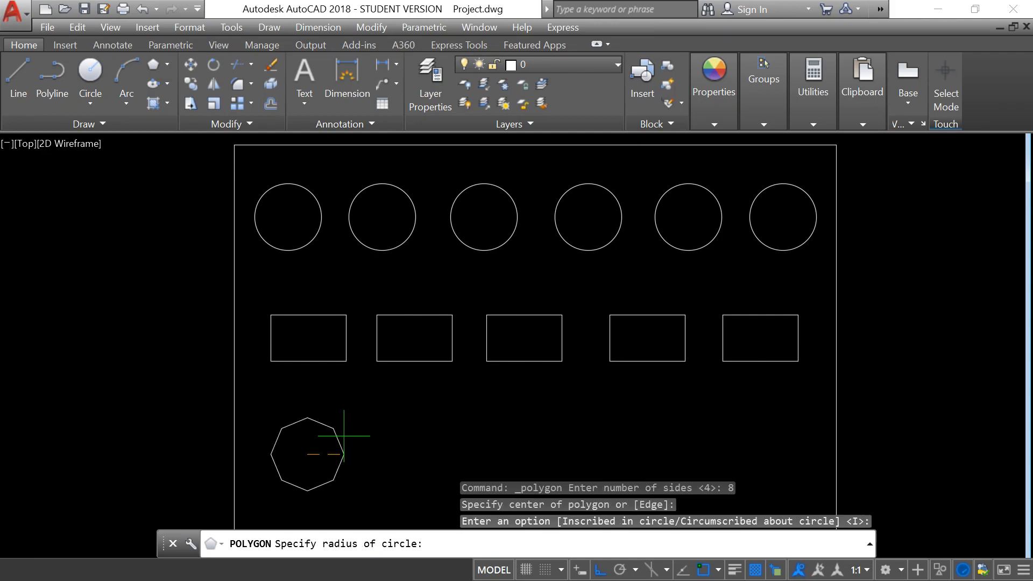
left_click(341, 436)
Copy the octagon four times horizontally from its center to form a row of five below the rectangles.
type("c")
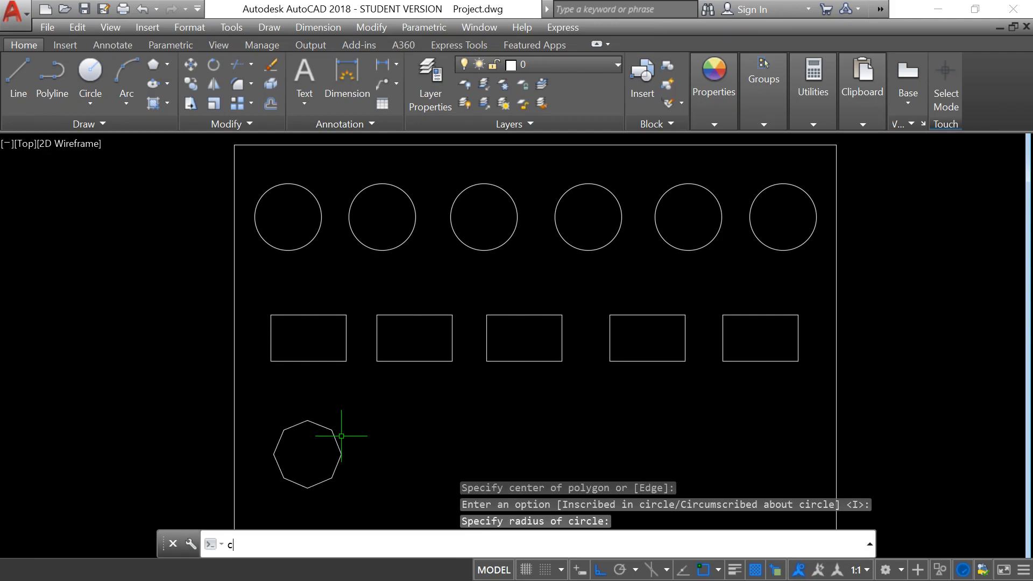
type("t o")
key("Return")
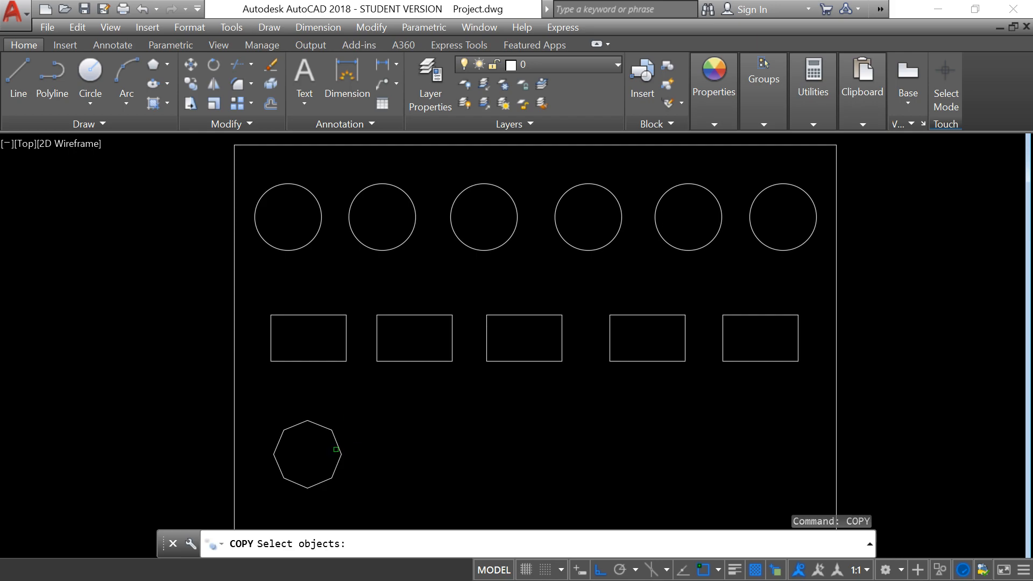
left_click(339, 446)
key("Return")
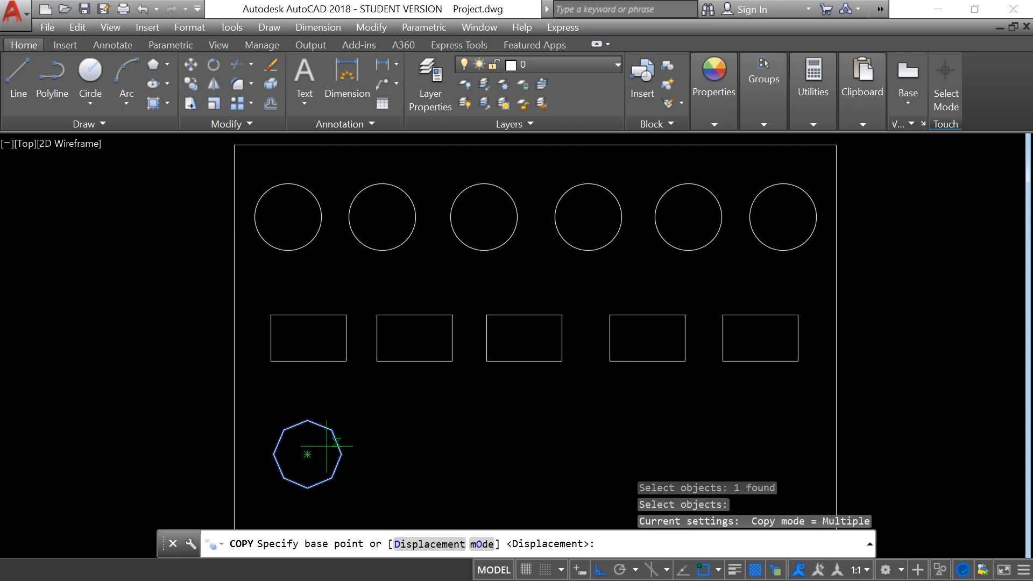
left_click(307, 454)
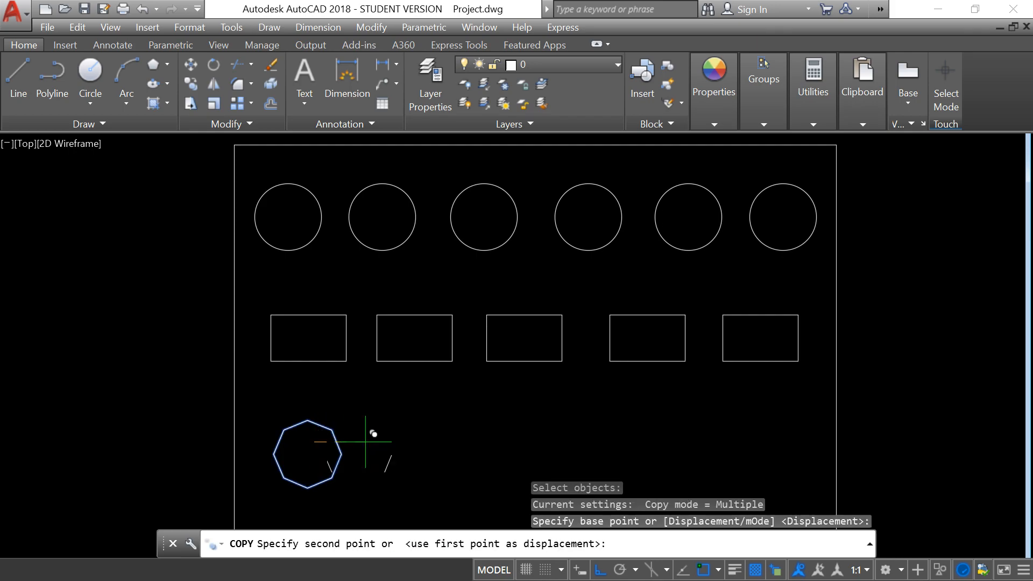
left_click(416, 442)
left_click(519, 442)
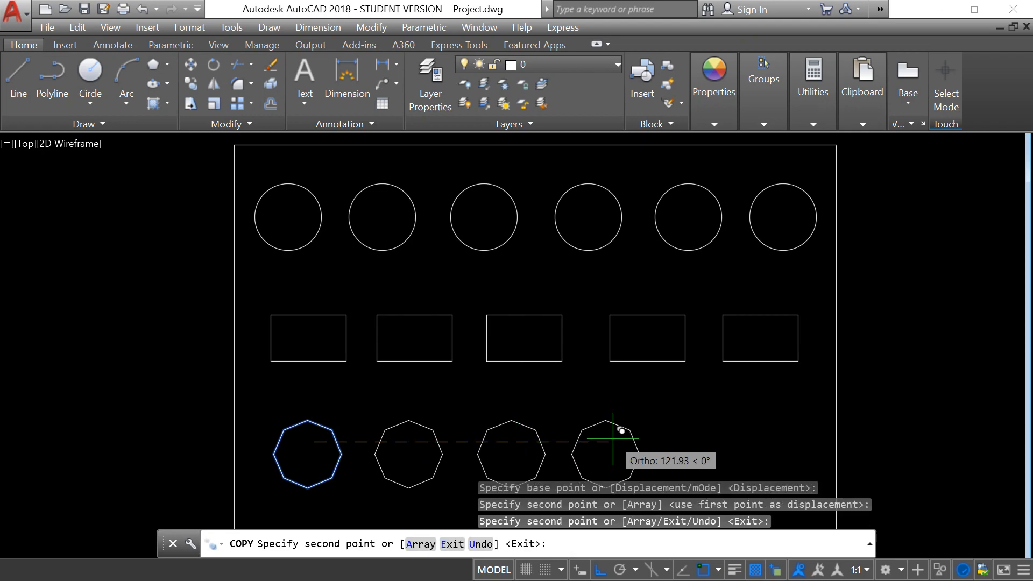
left_click(611, 444)
left_click(720, 446)
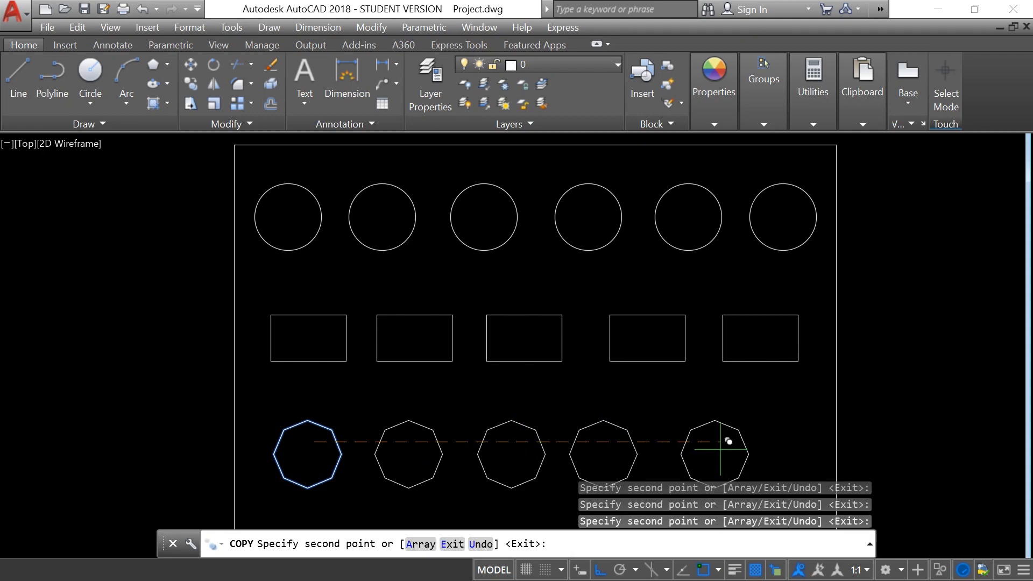
right_click(722, 447)
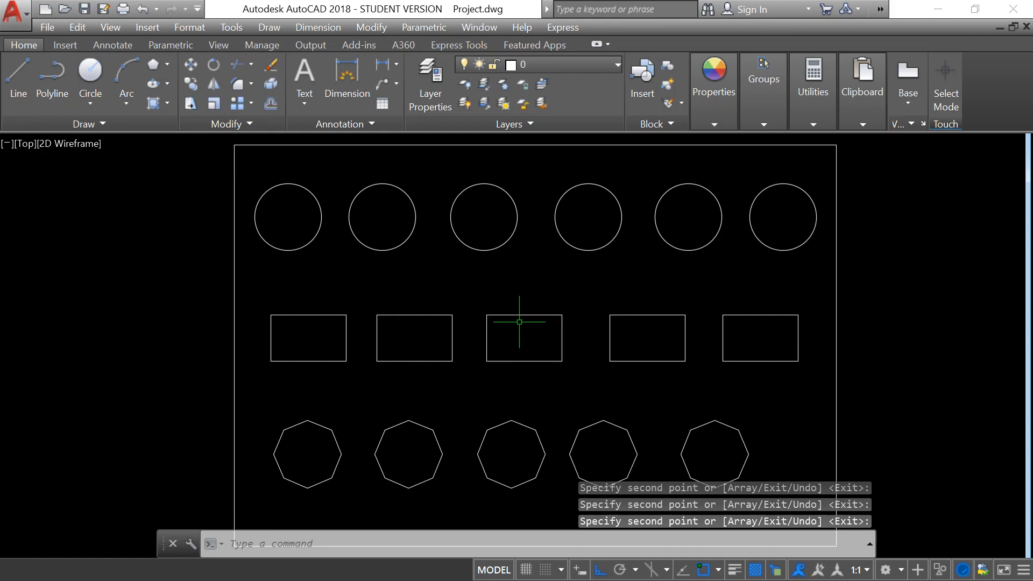
Create a layer named Ventanas y Puertas and widen the Layer Properties Manager and its name column to fit the full name.
left_click(428, 77)
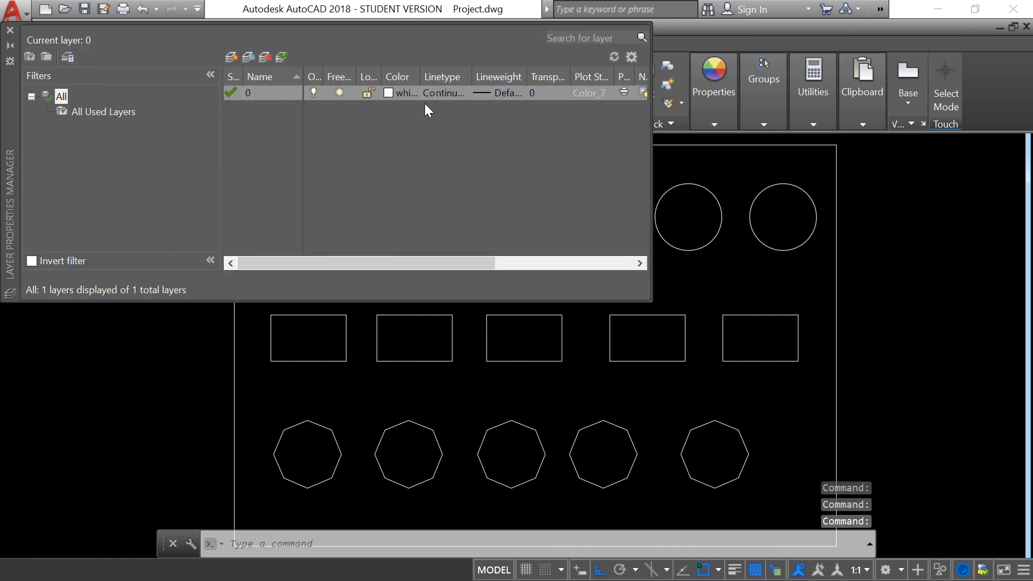
left_click(231, 57)
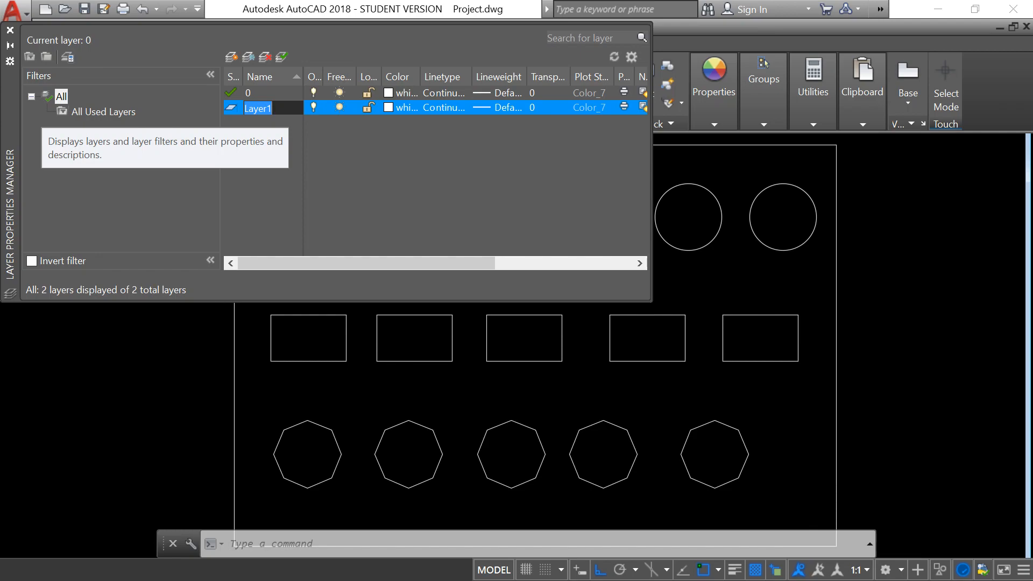
type("Ventanas y Puertas")
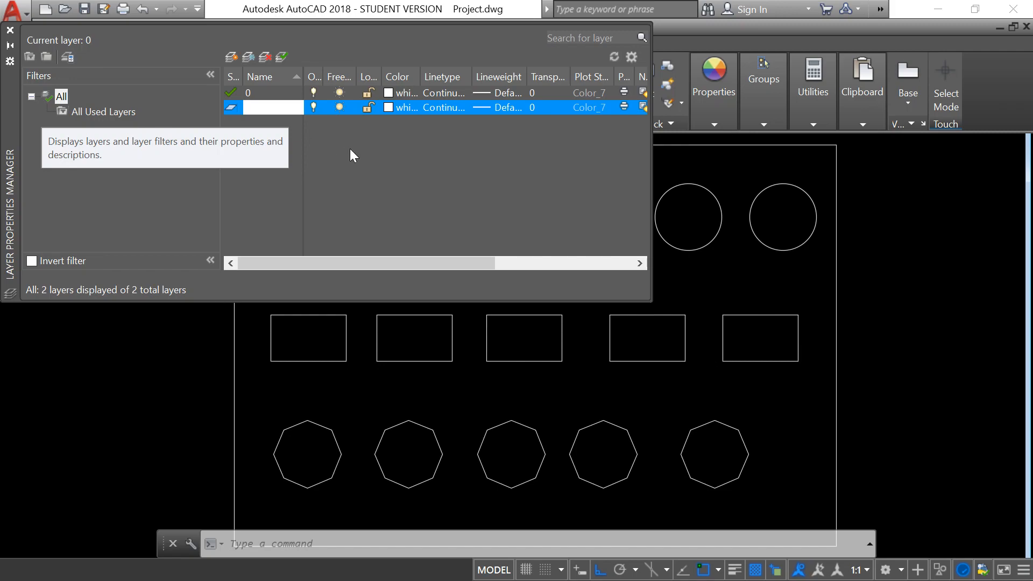
key("Return")
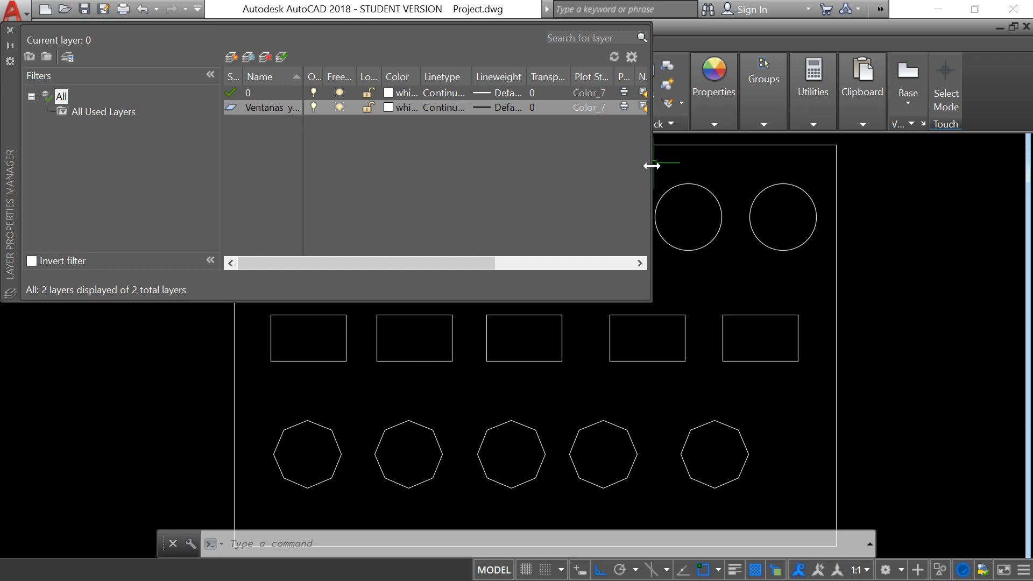
left_click_drag(651, 165, 763, 167)
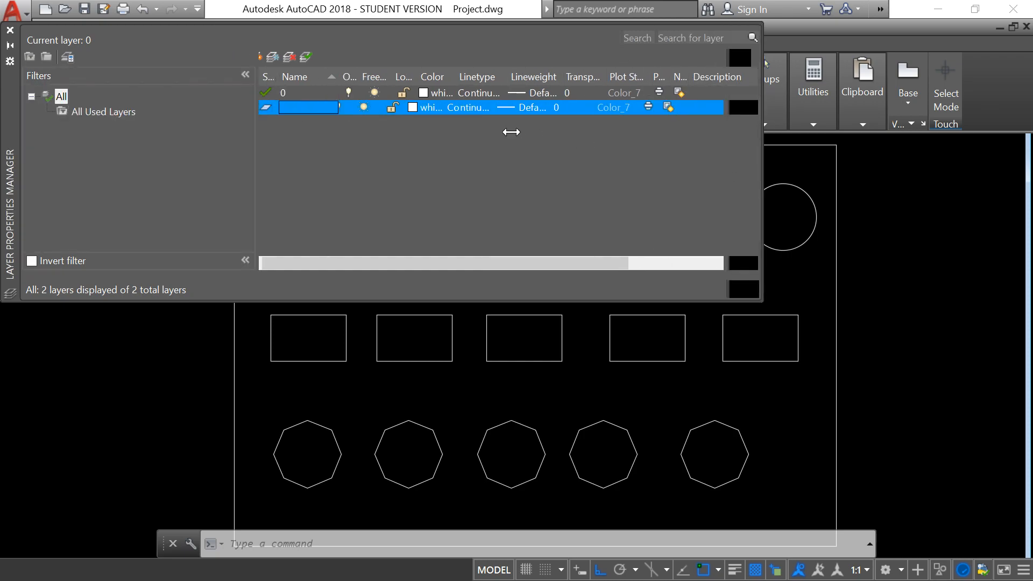
left_click(337, 92)
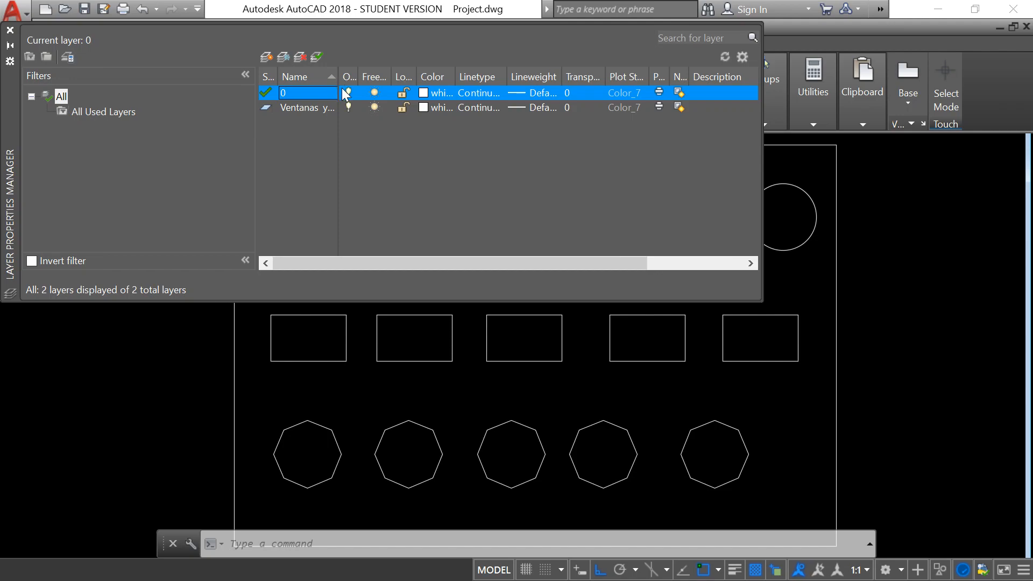
left_click_drag(337, 77, 386, 79)
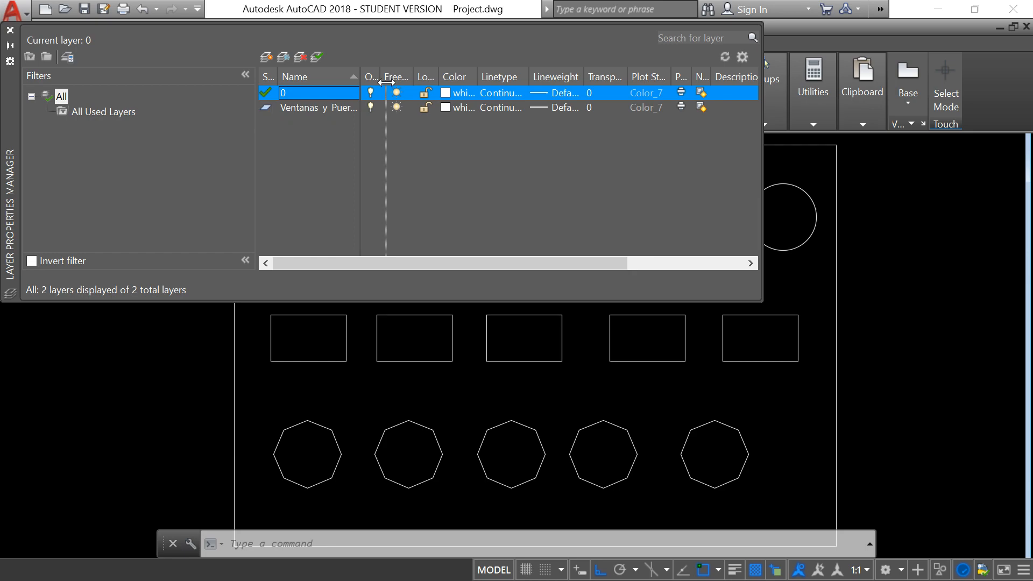
Create a layer named Muros and widen the Status column of the layer list.
left_click(267, 57)
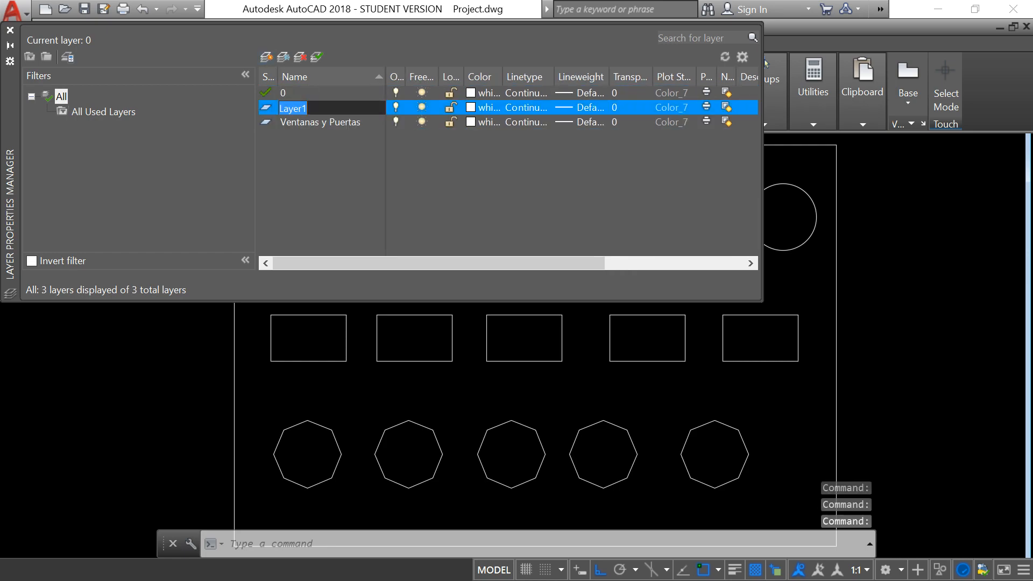
type("Muros")
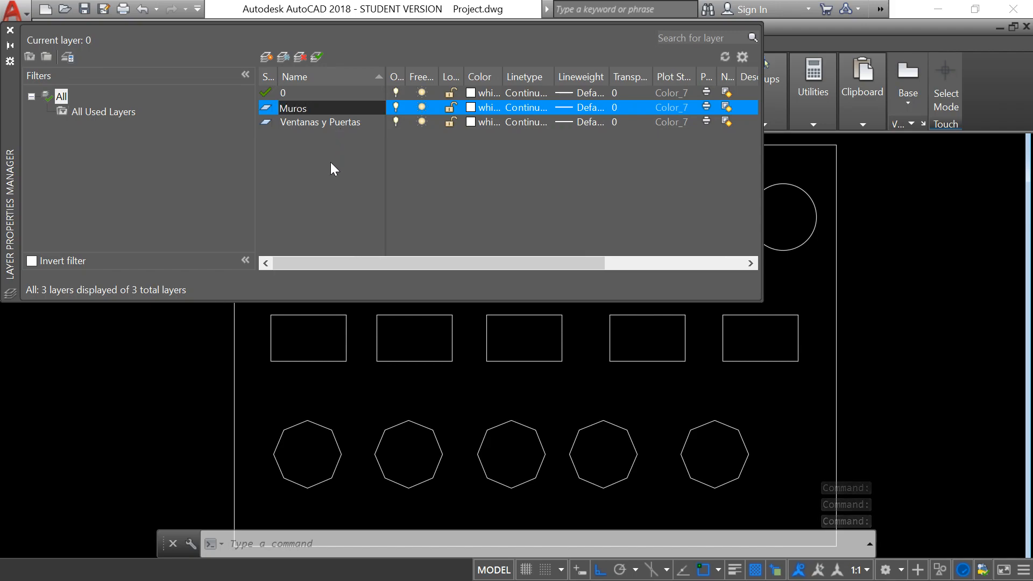
key("Return")
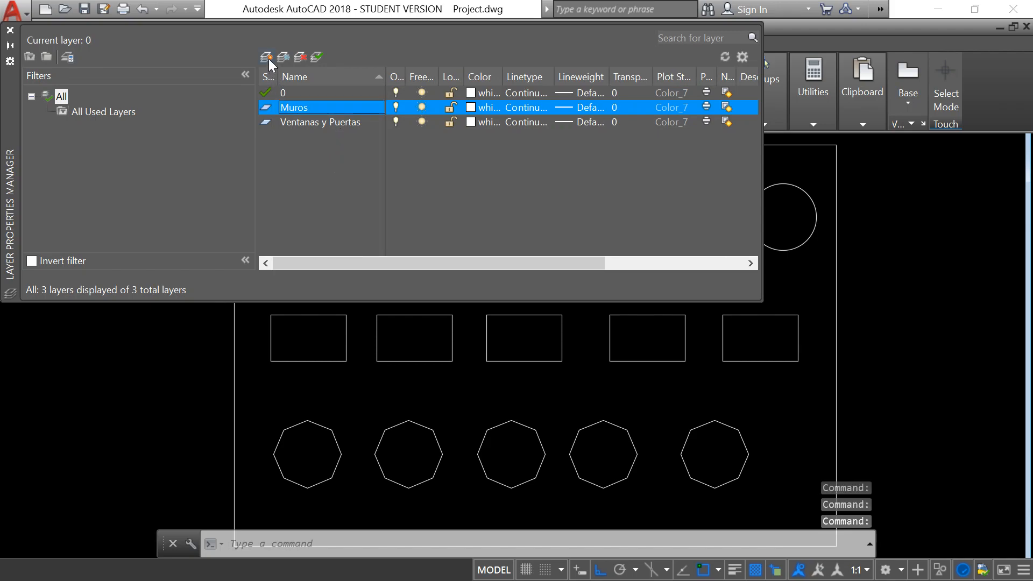
left_click_drag(277, 71, 305, 72)
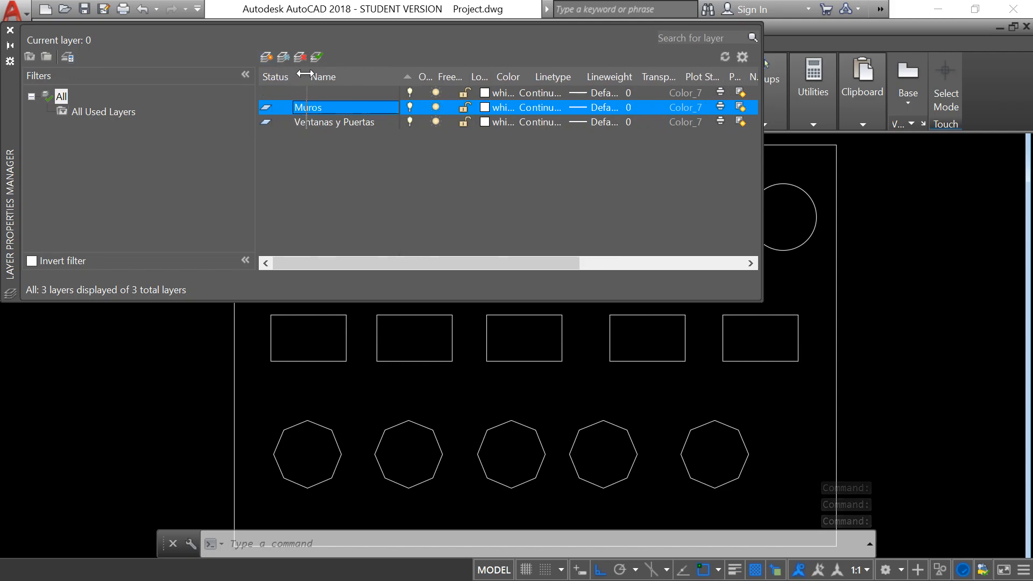
Create a layer named Electrico and close the Layer Properties Manager.
left_click(266, 55)
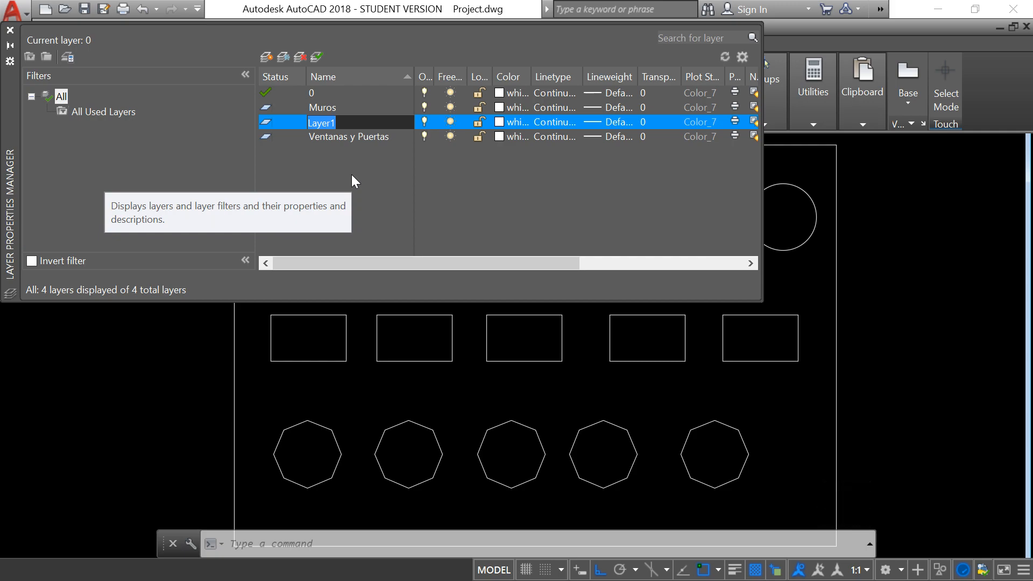
type("electrico")
key("BackSpace")
key("BackSpace")
key("BackSpace")
key("BackSpace")
key("BackSpace")
key("BackSpace")
key("BackSpace")
key("BackSpace")
type("lectrico")
key("Return")
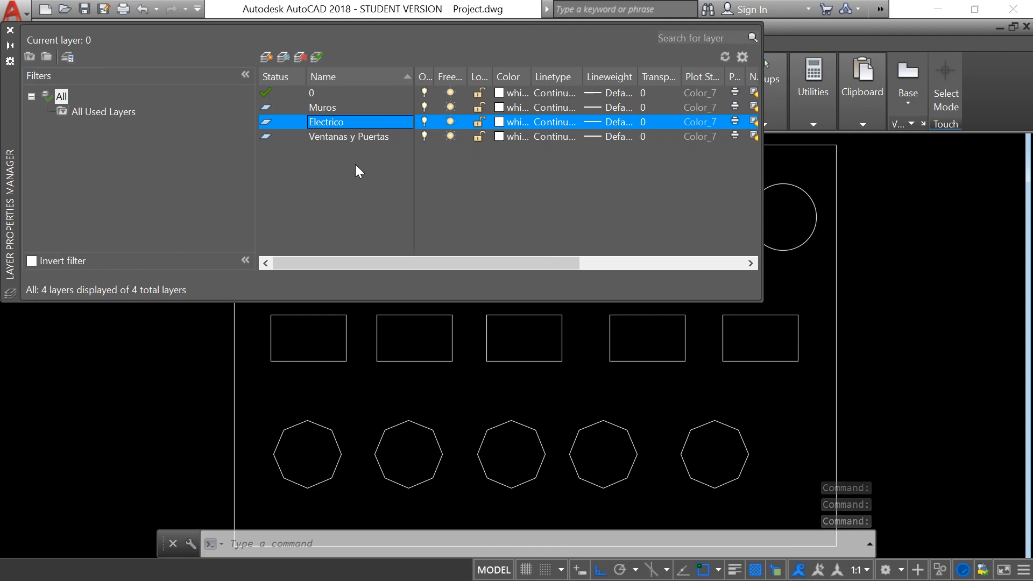
left_click(10, 30)
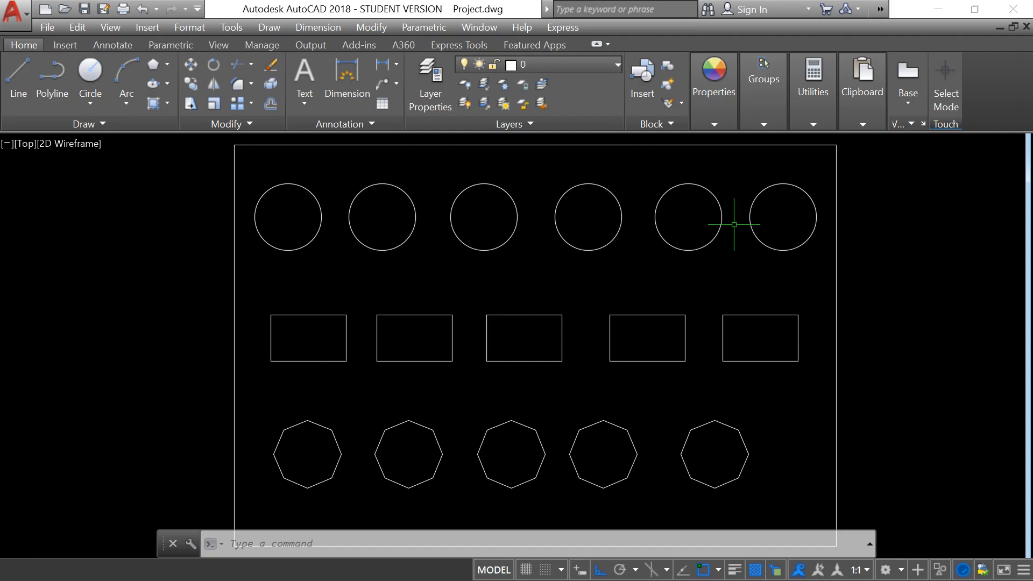
Check the new layers in the drawing's current-layer list without switching the current layer.
left_click(618, 65)
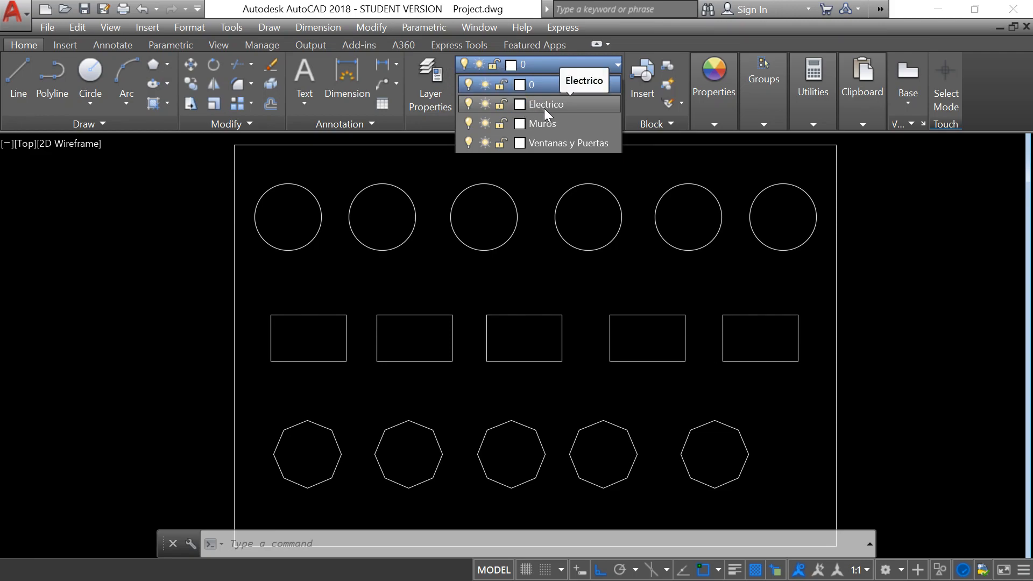
left_click(693, 171)
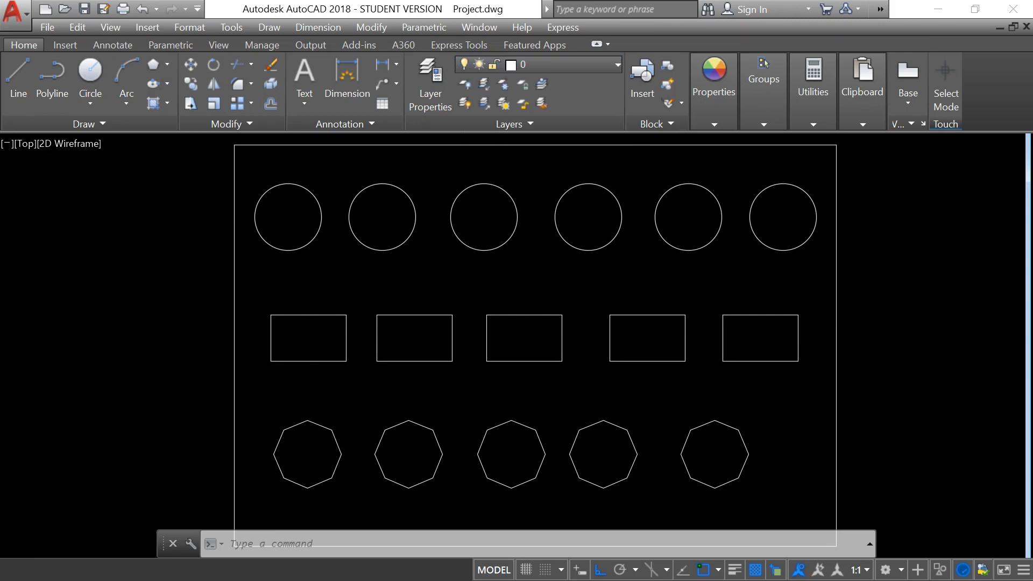
left_click(645, 168)
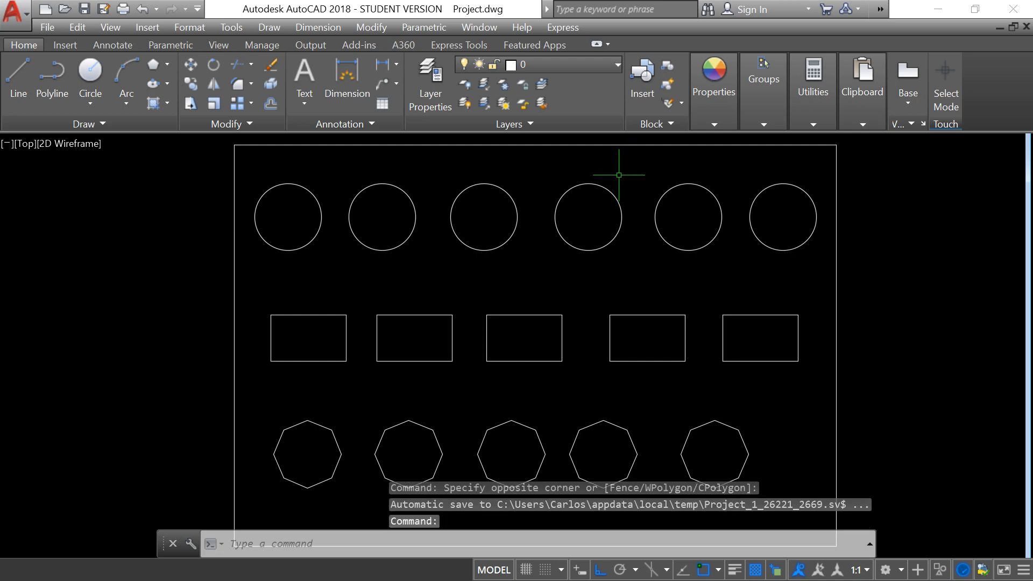
Assign all six circles to the Ventanas y Puertas layer through their object properties, in an enlarged Properties palette, and close it.
left_click(245, 166)
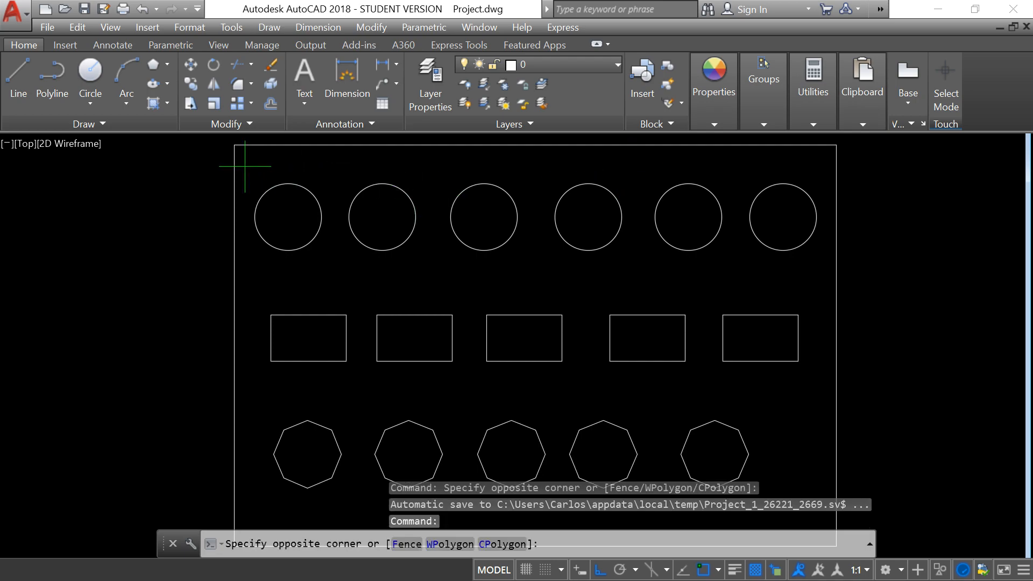
left_click(821, 270)
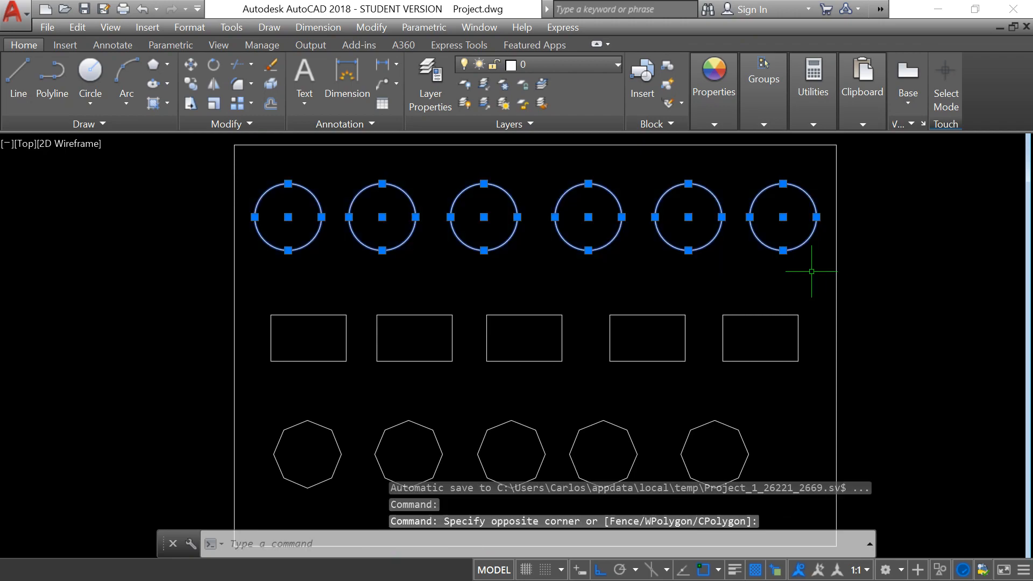
right_click(483, 217)
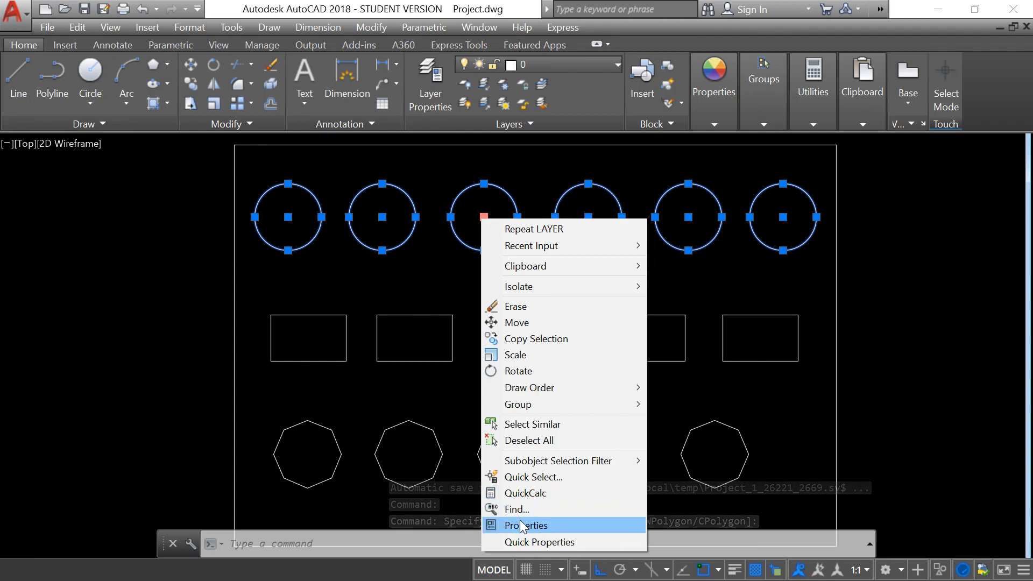
left_click(520, 524)
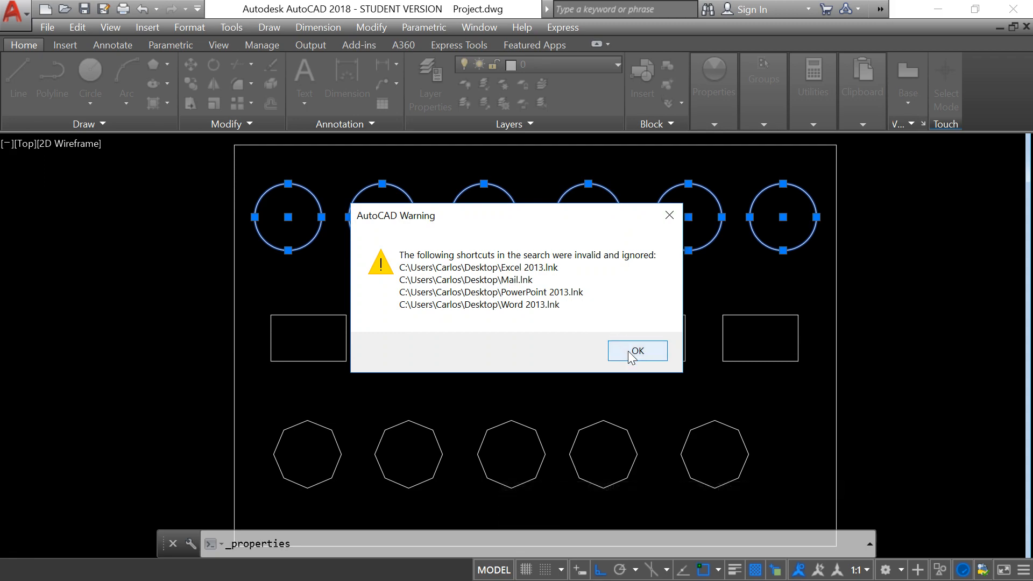
left_click(627, 350)
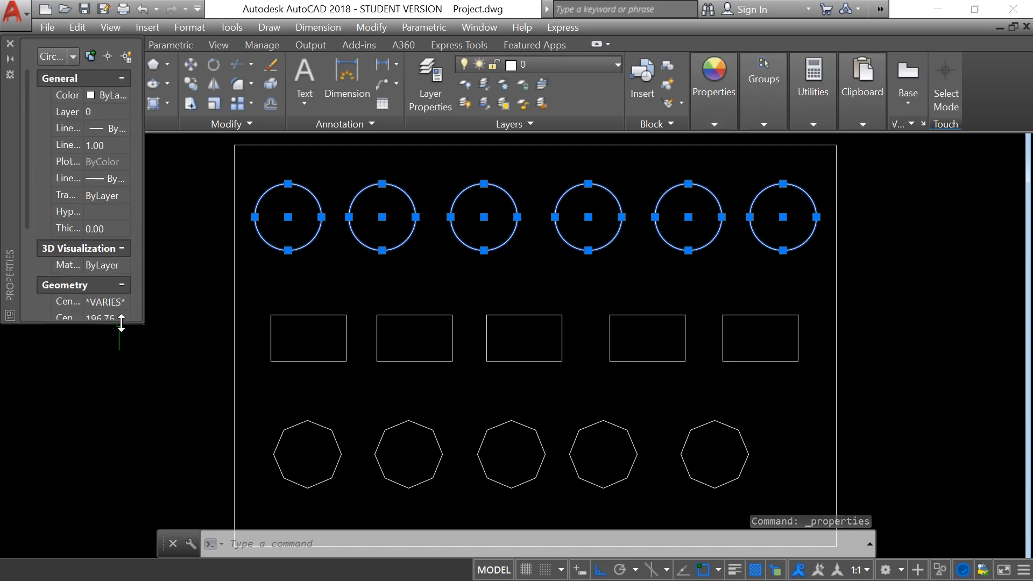
left_click_drag(122, 322, 131, 444)
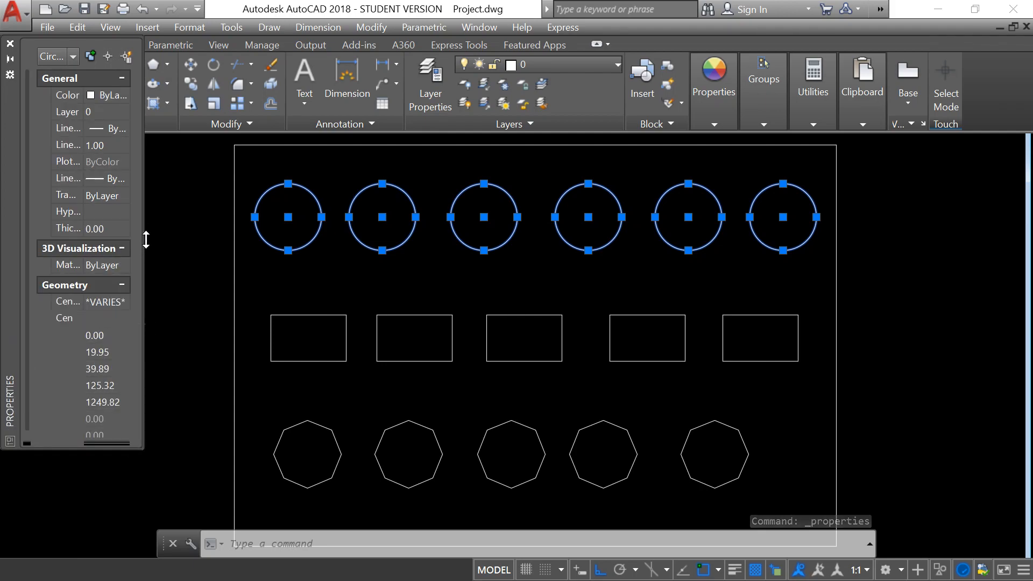
left_click_drag(143, 240, 212, 242)
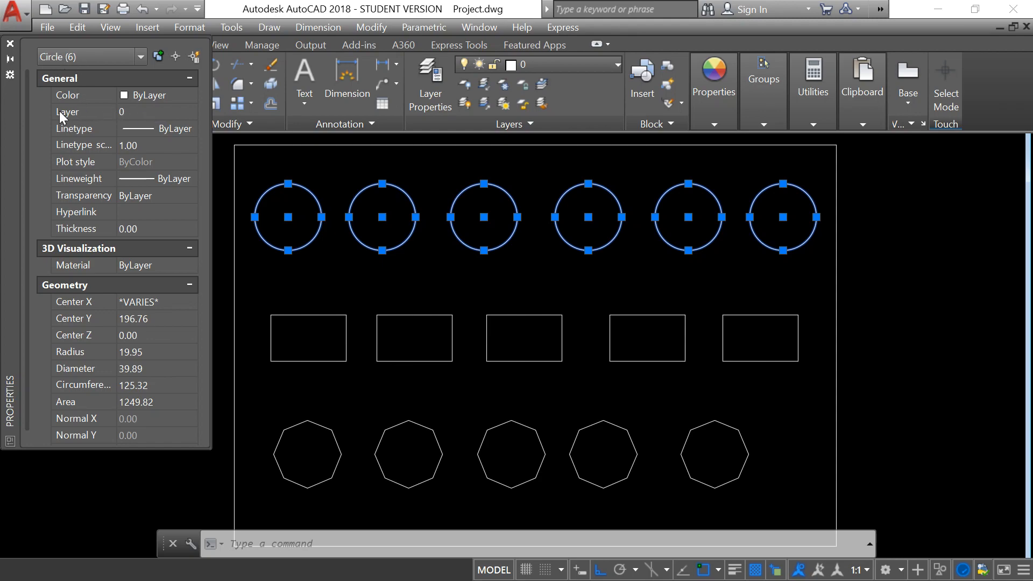
left_click(169, 112)
left_click(191, 111)
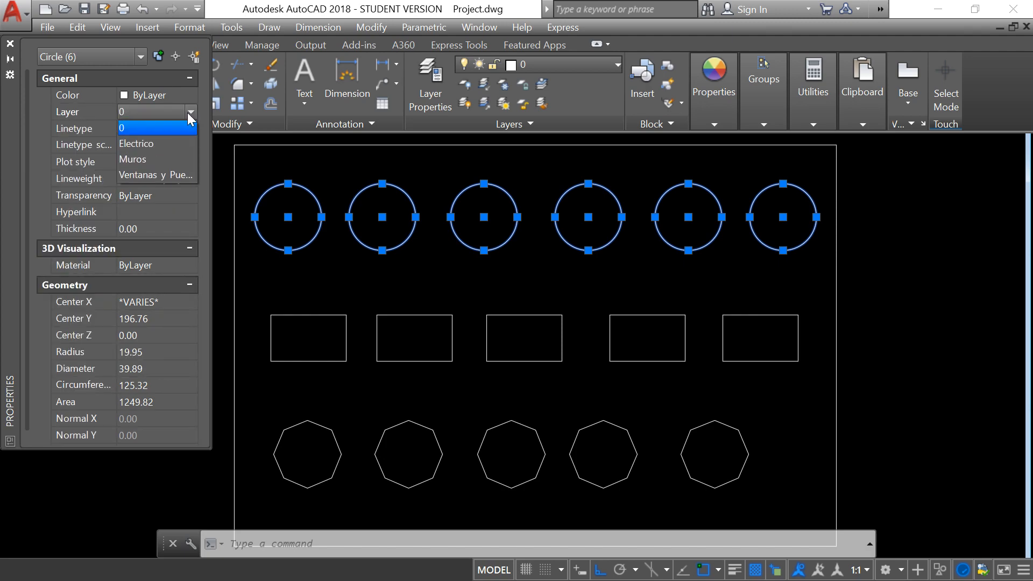
left_click(153, 172)
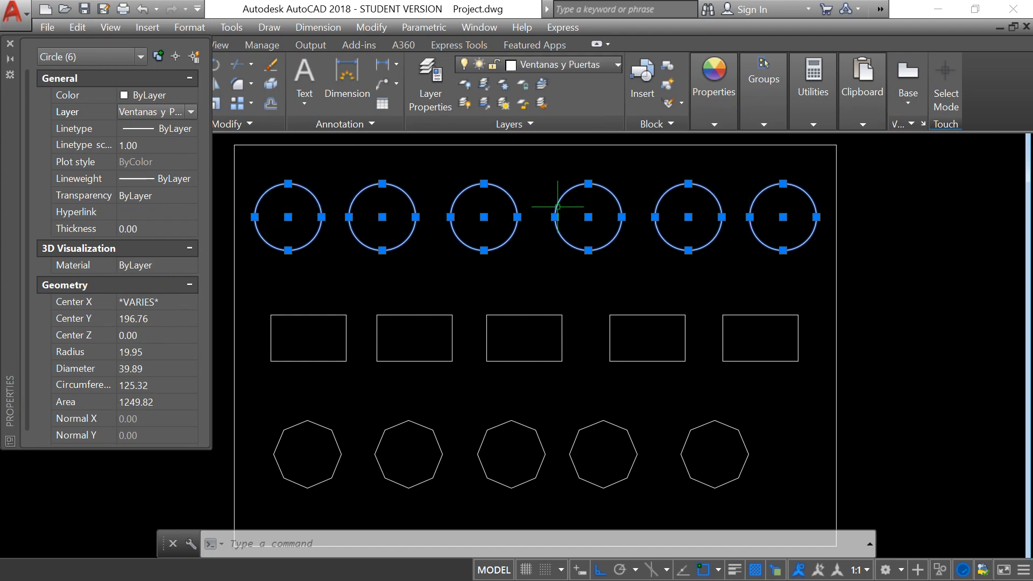
left_click(10, 43)
left_click(441, 271)
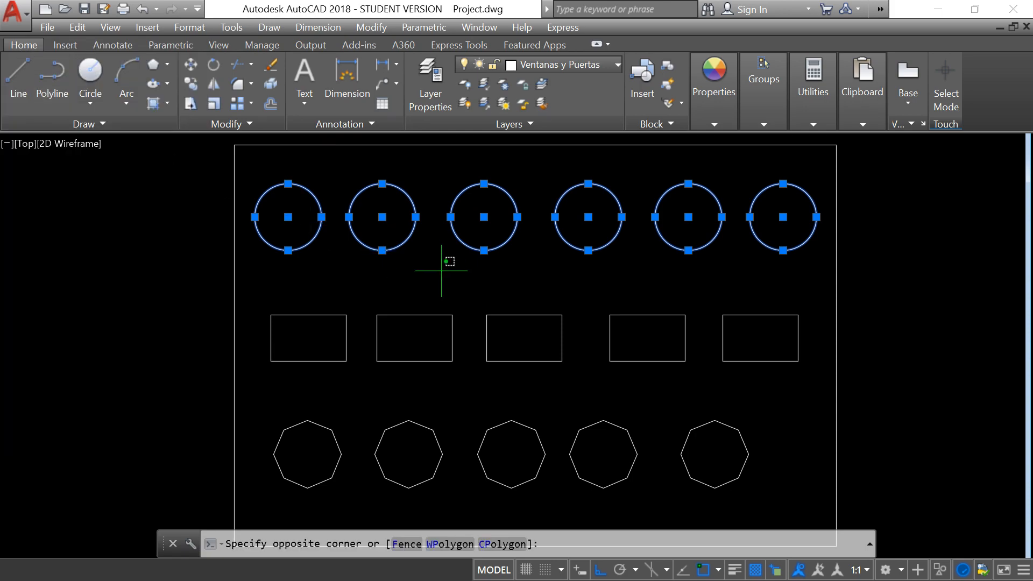
left_click(438, 272)
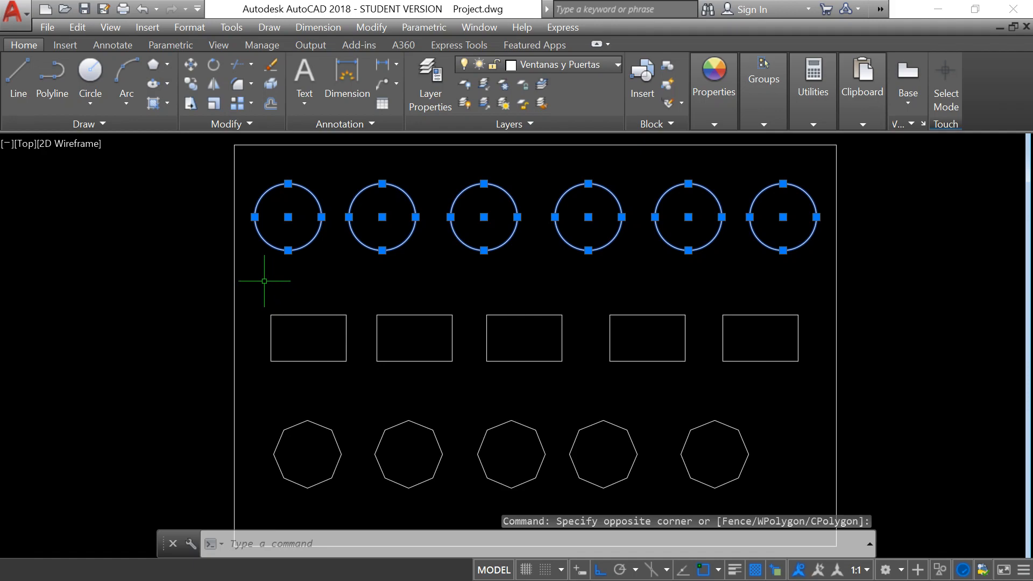
Check the layer of the third circle in the upper row, leaving nothing selected.
key("Escape")
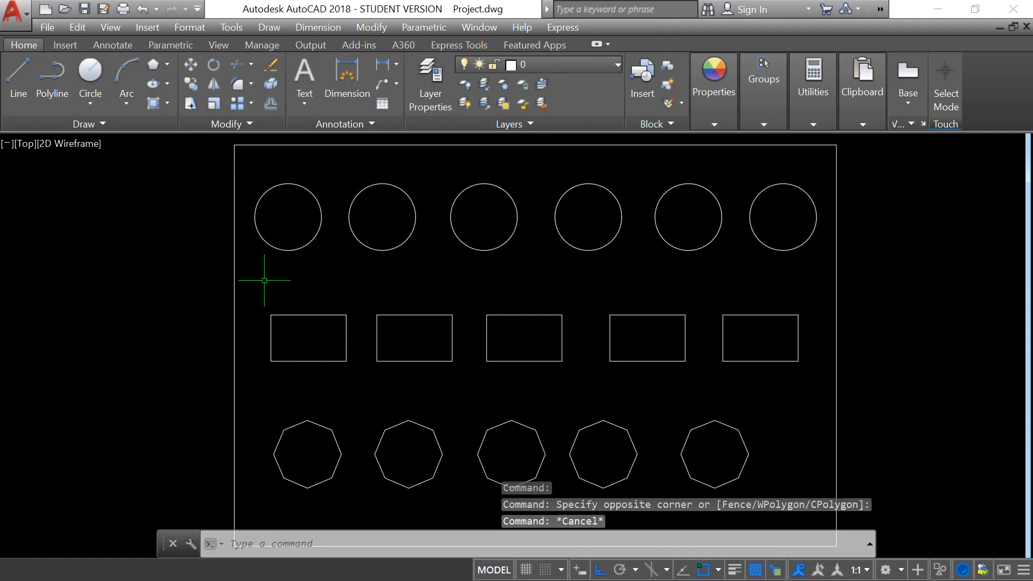
left_click(457, 239)
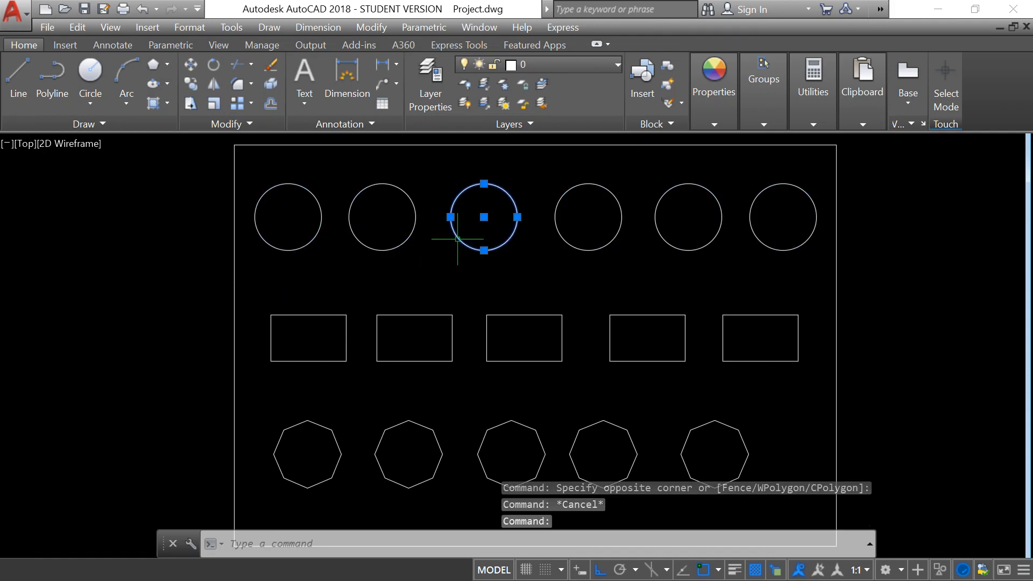
key("Escape")
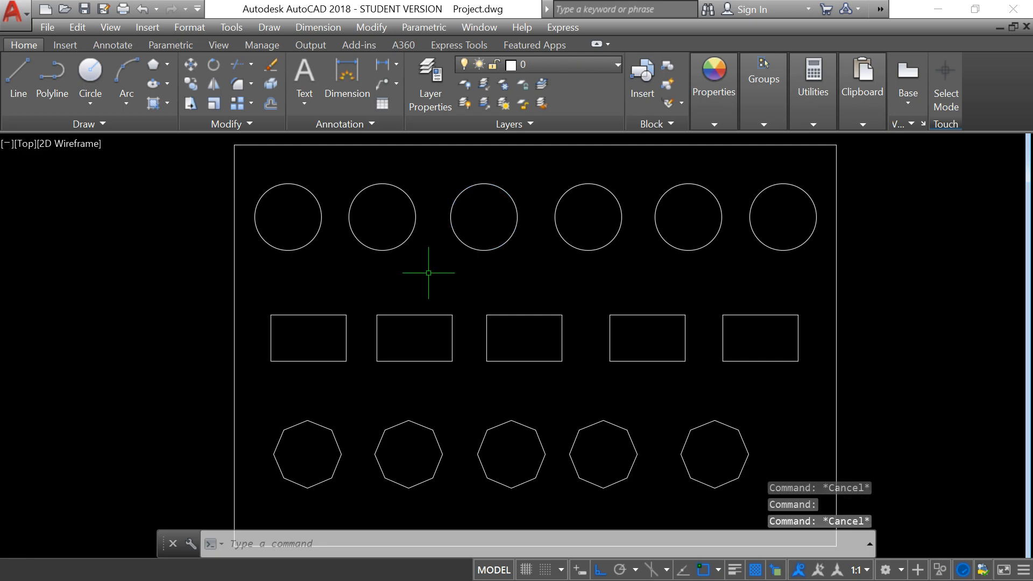
Assign all five rectangles to the Muros layer through their object properties, then close the palette and clear the selection.
left_click(259, 296)
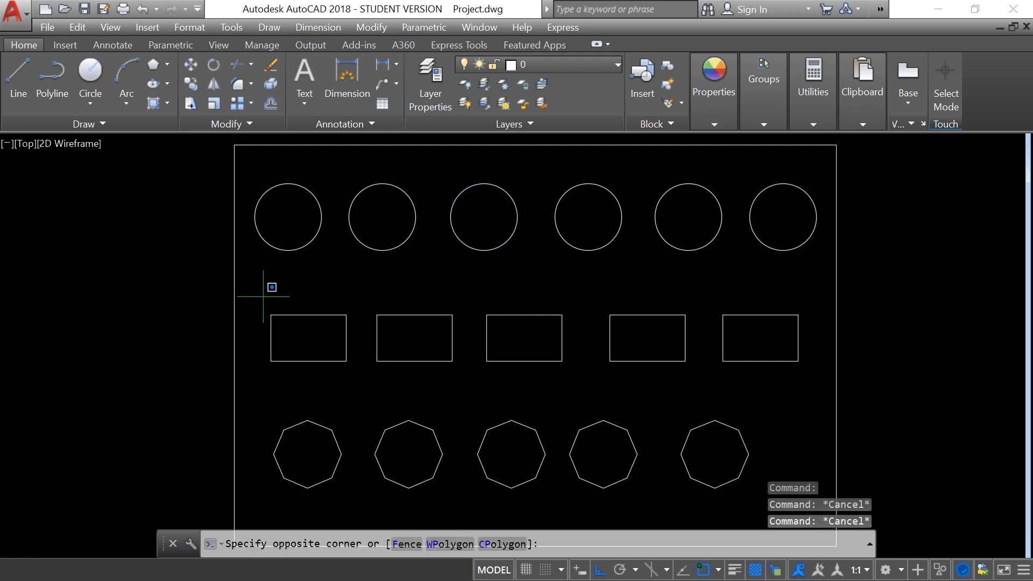
left_click(811, 384)
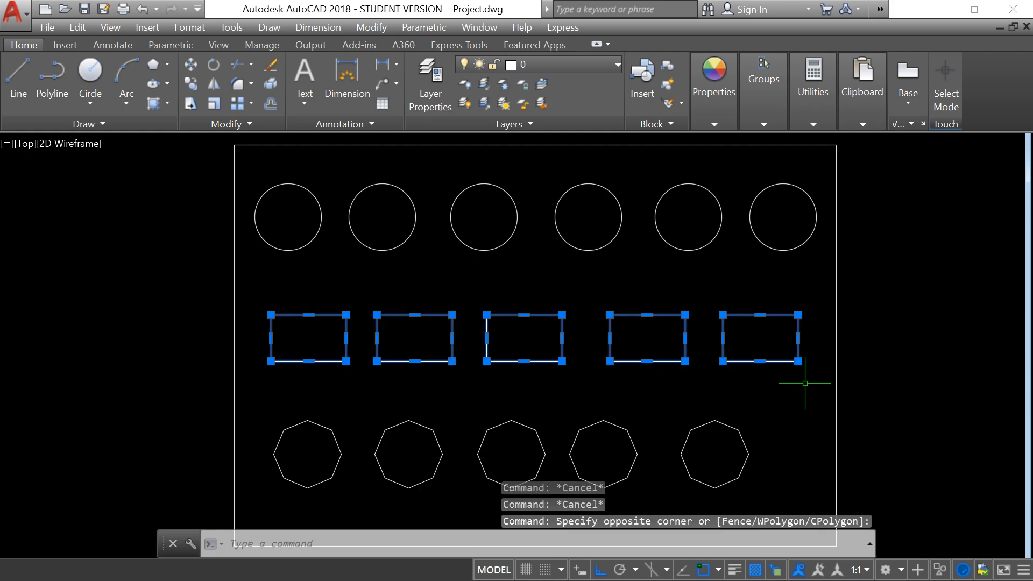
right_click(609, 360)
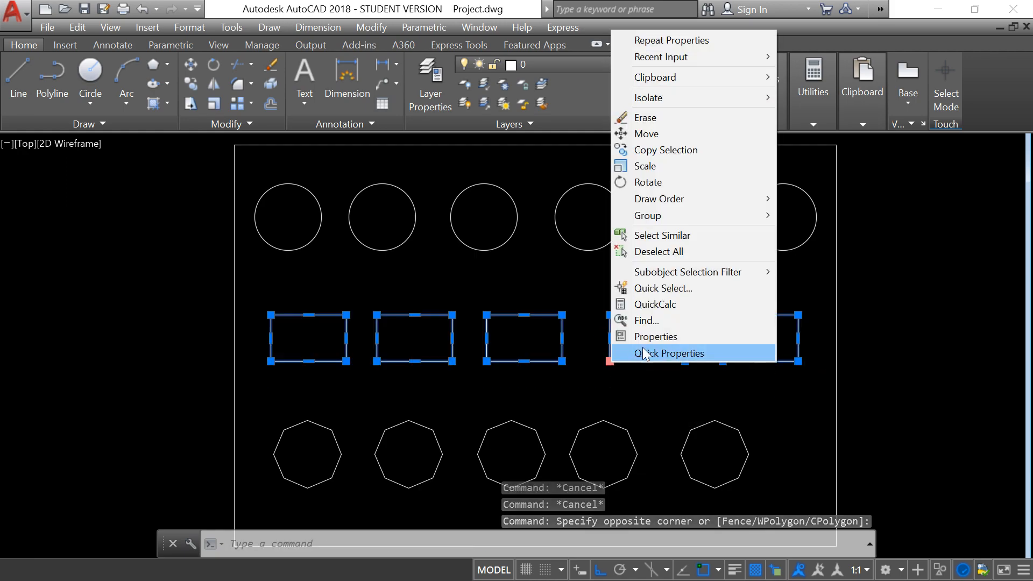
left_click(653, 337)
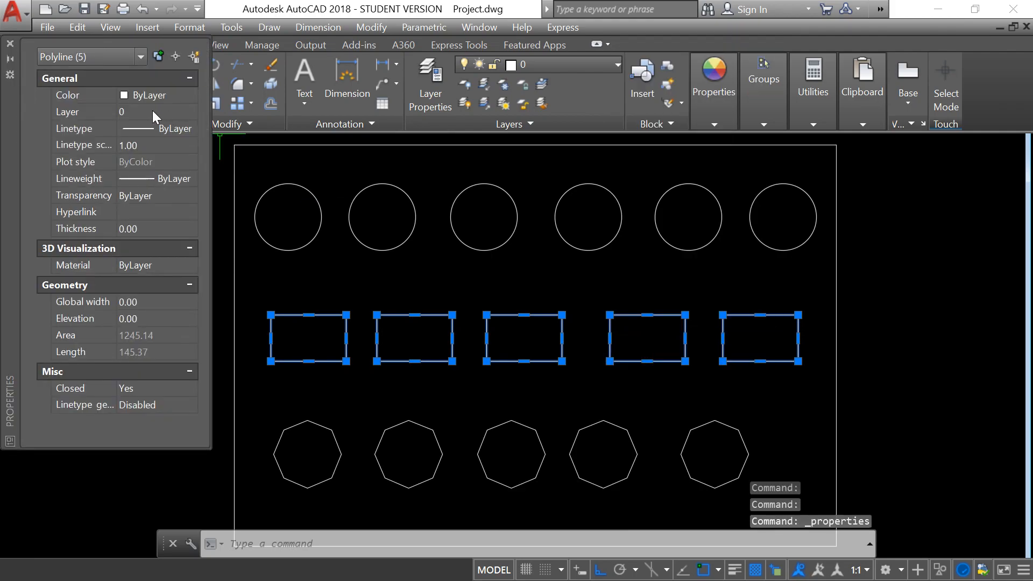
left_click(190, 111)
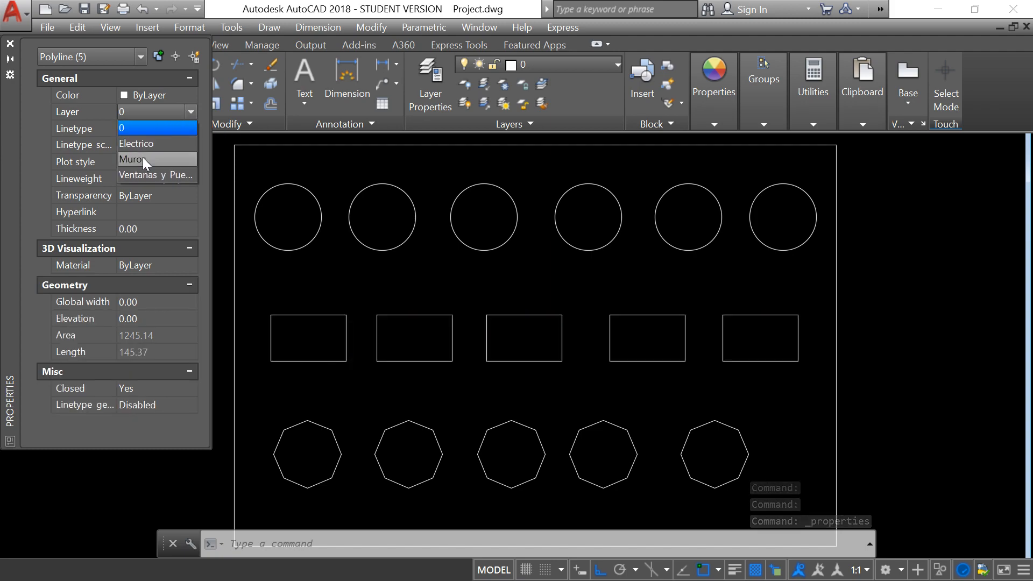
left_click(143, 159)
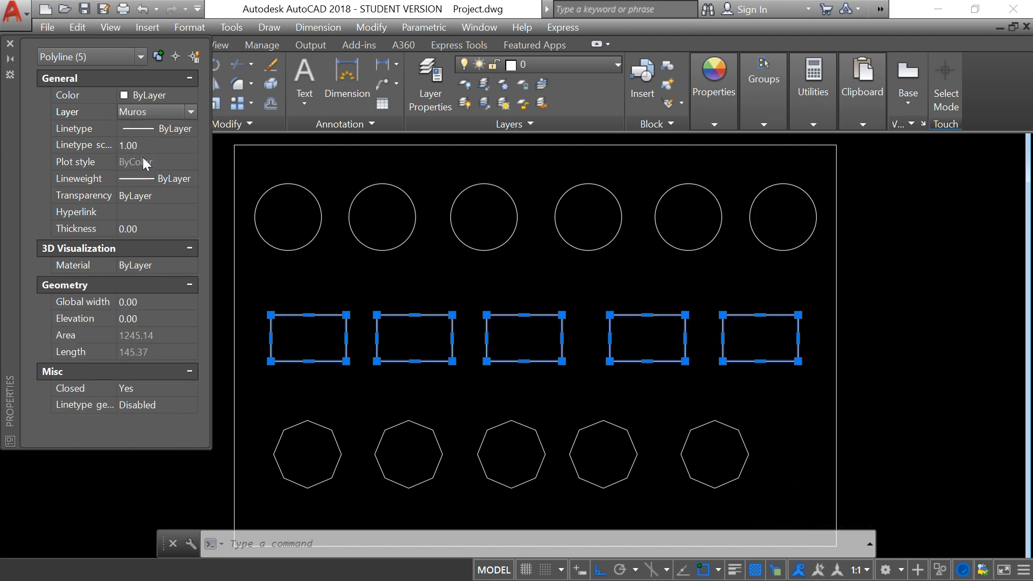
left_click(10, 44)
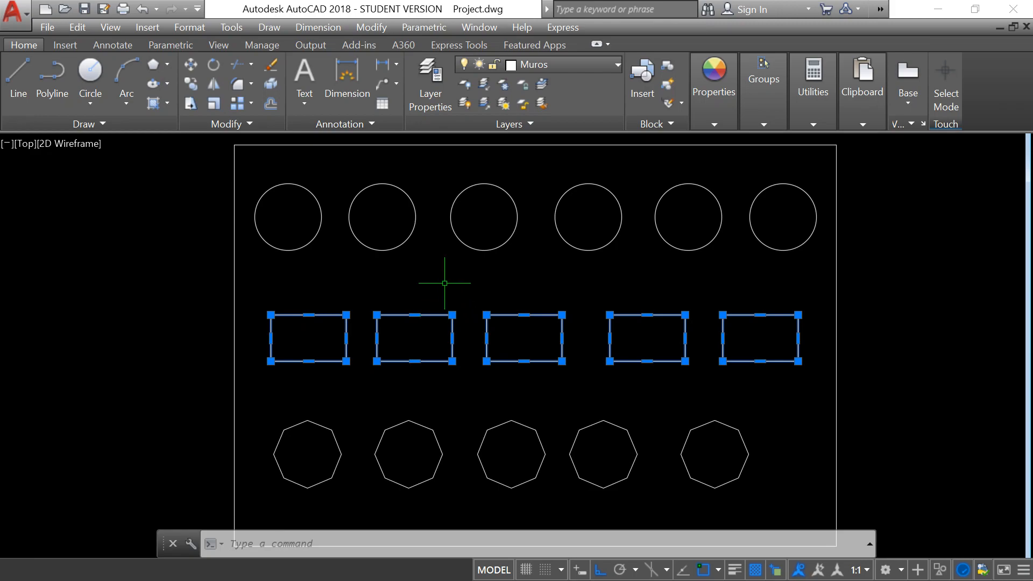
key("Escape")
key("Escape")
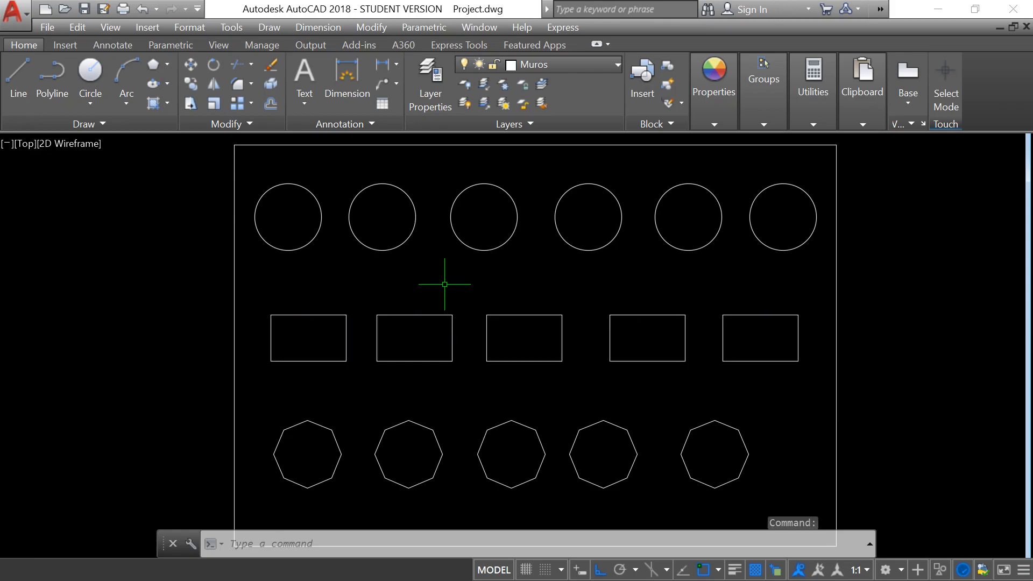
Assign all five octagons to the Electrico layer through their object properties, close the palette and clear the selection.
left_click(259, 396)
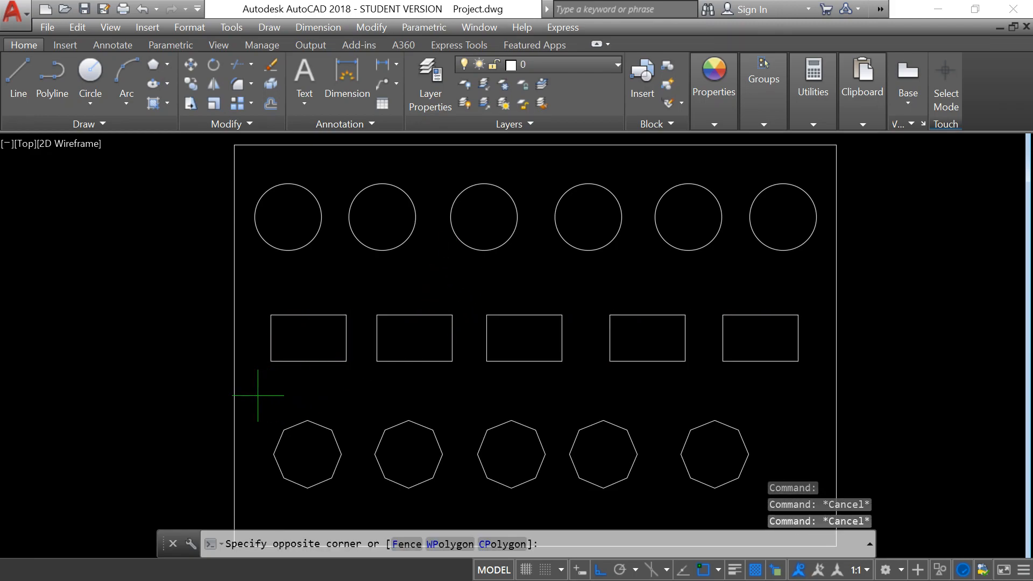
left_click(755, 504)
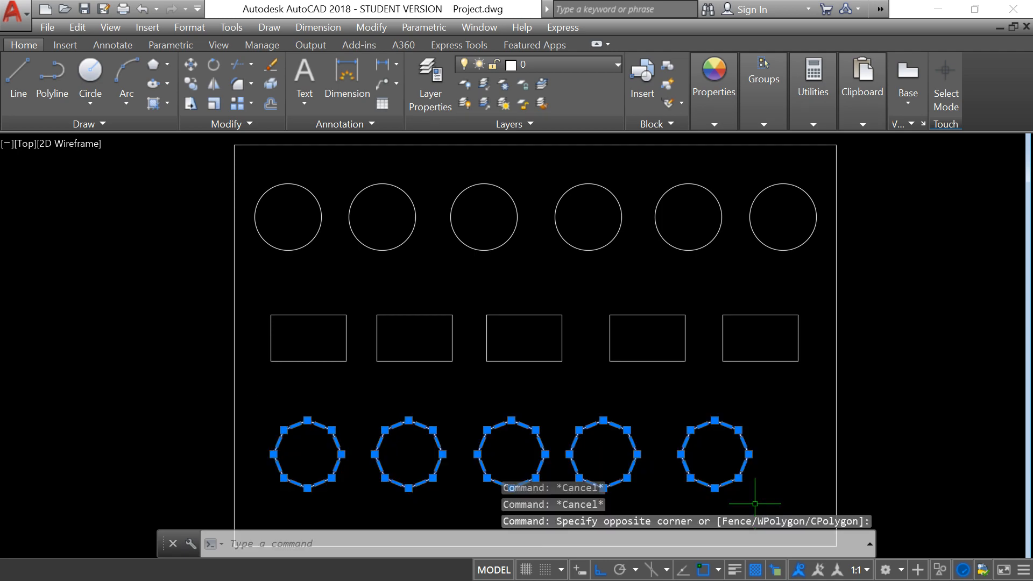
right_click(514, 422)
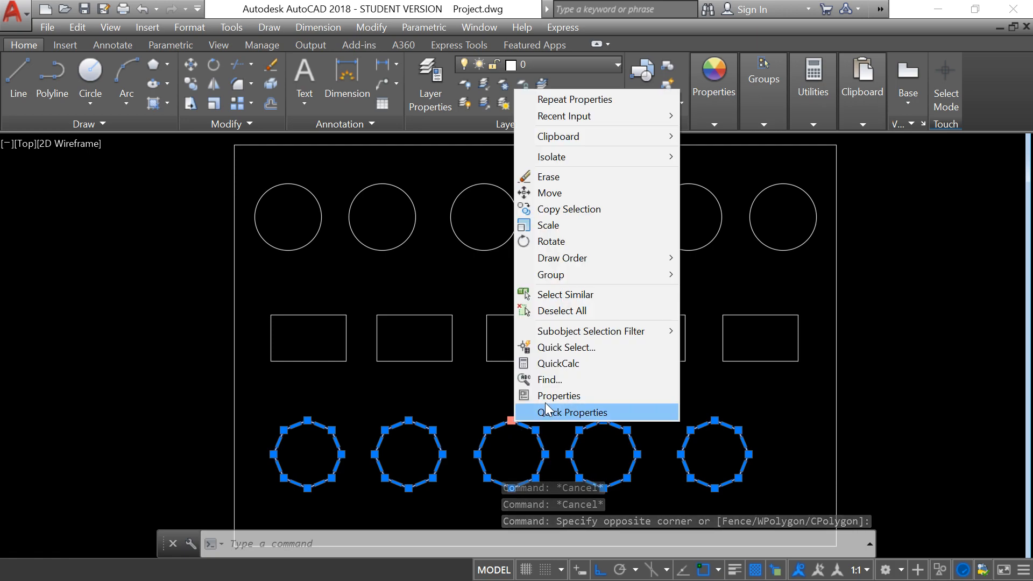
left_click(550, 395)
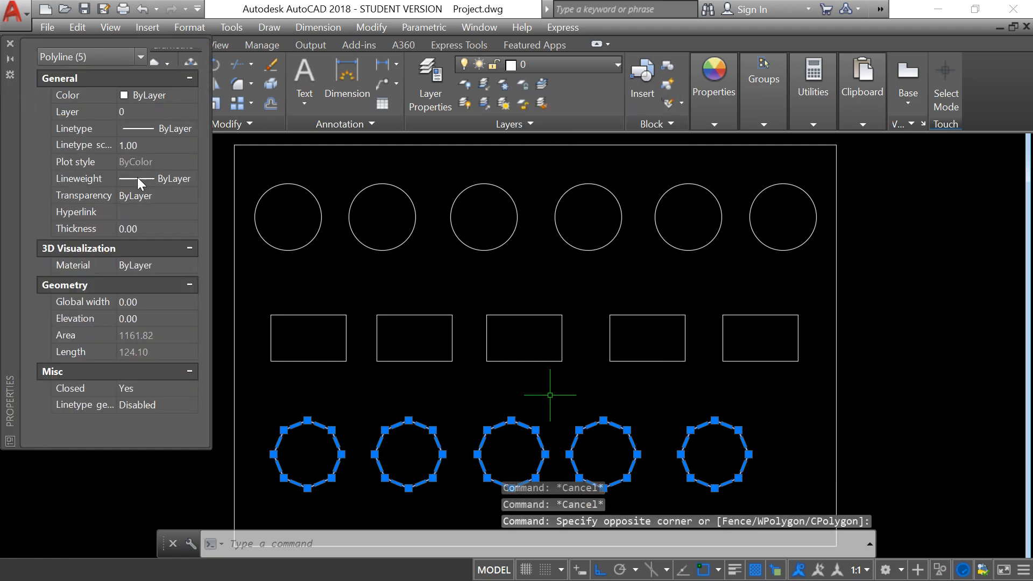
left_click(192, 112)
left_click(191, 112)
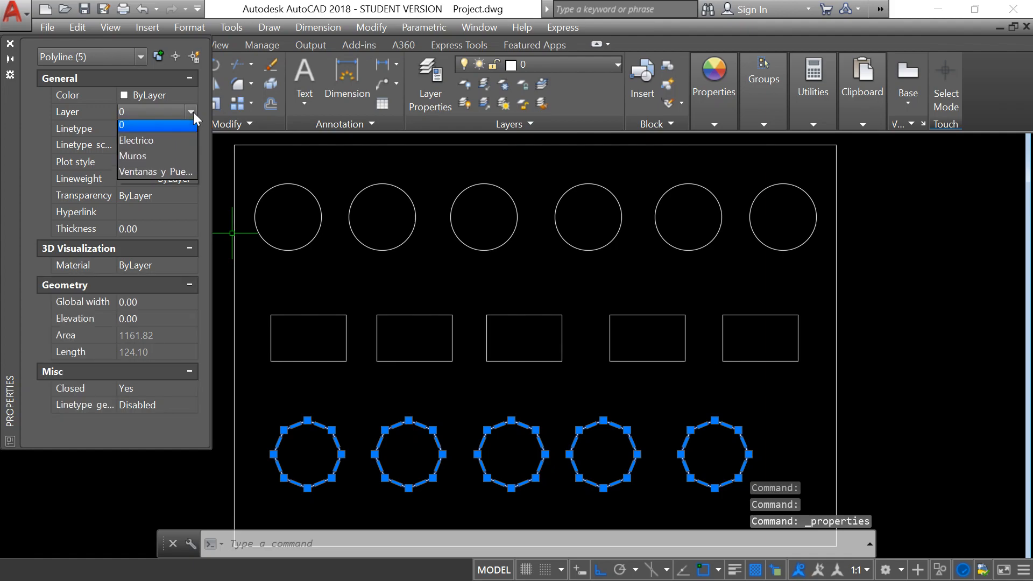
left_click(147, 143)
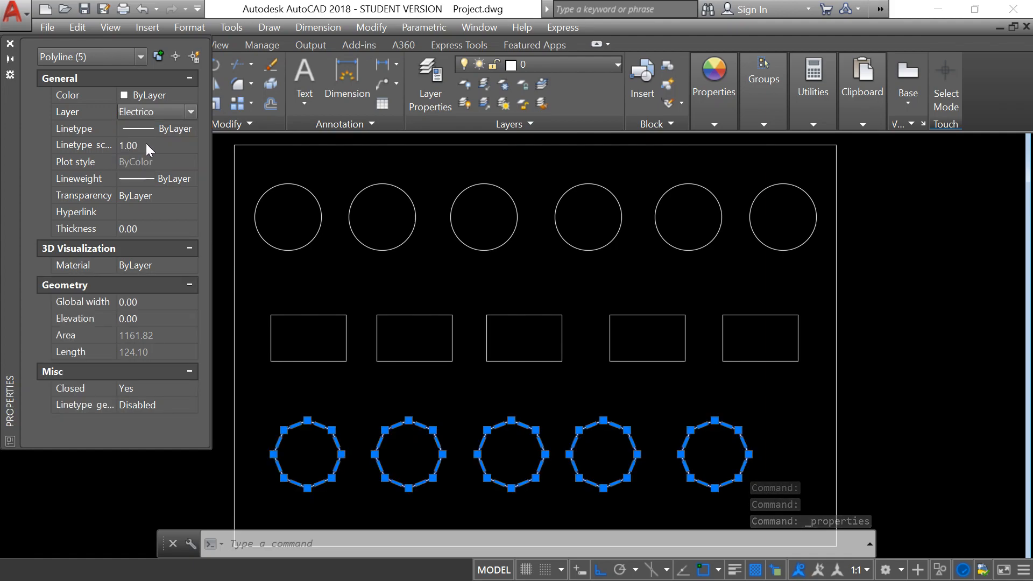
left_click(11, 44)
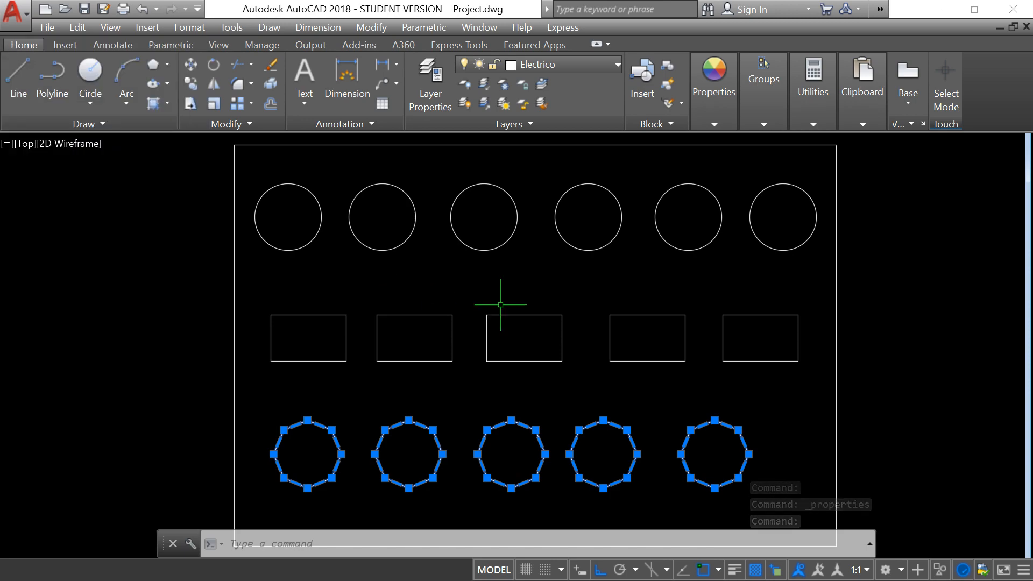
key("Escape")
key("Escape")
key("Escape")
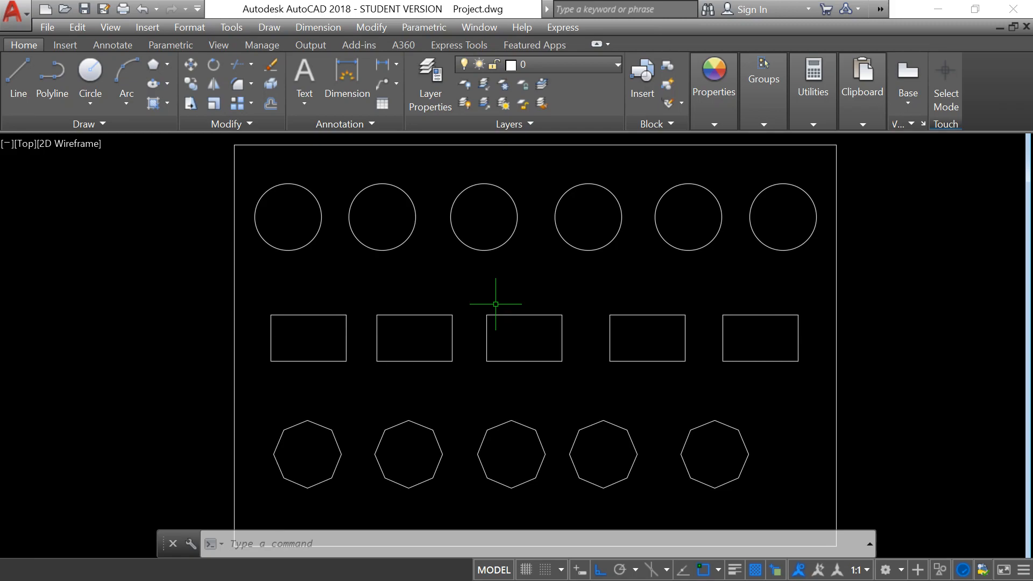
Review the layers in the Layer Properties Manager, close it, and check the layer of the middle rectangle.
left_click(438, 84)
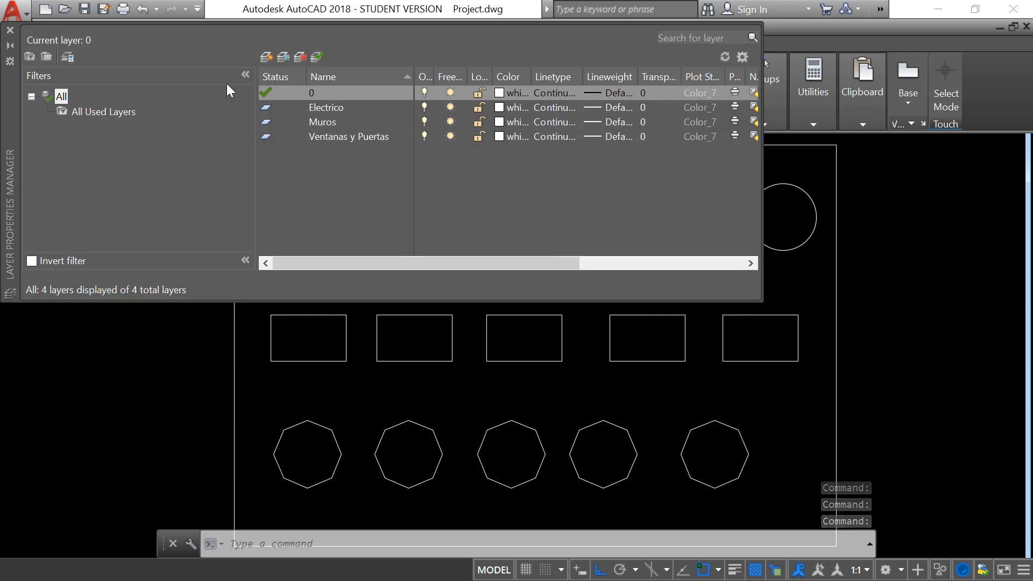
left_click(9, 28)
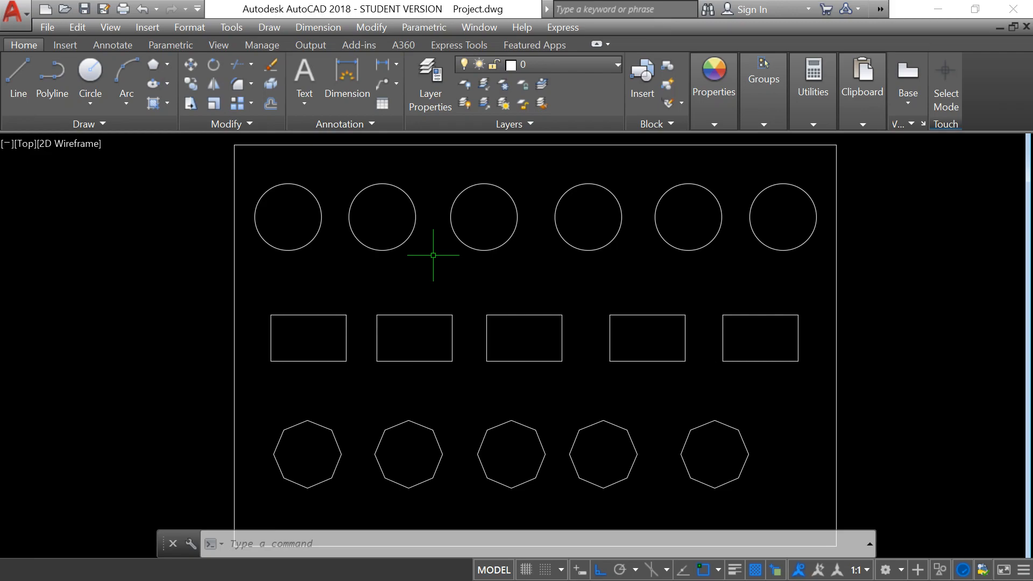
left_click(512, 314)
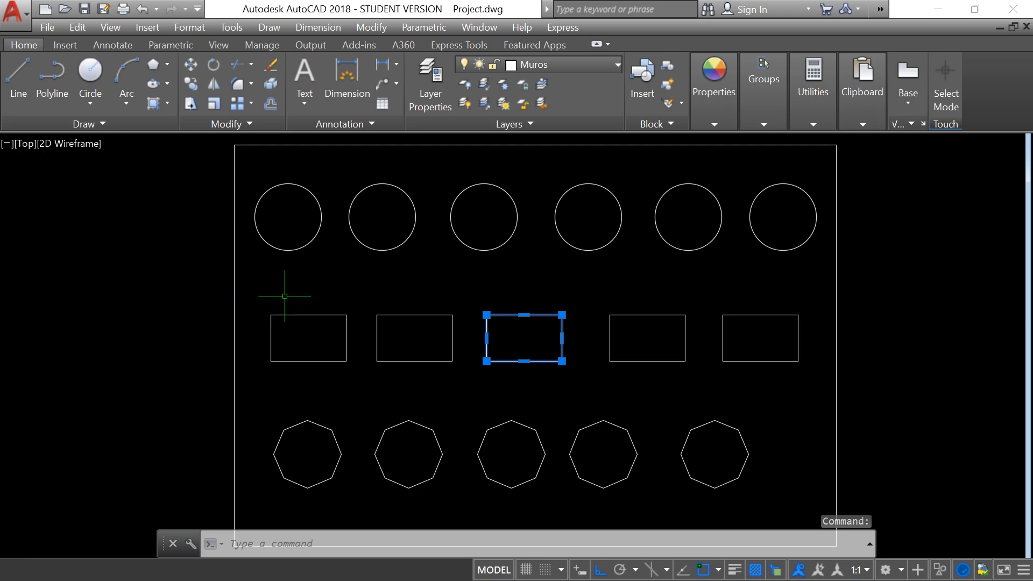
key("Escape")
key("Escape")
key("Escape")
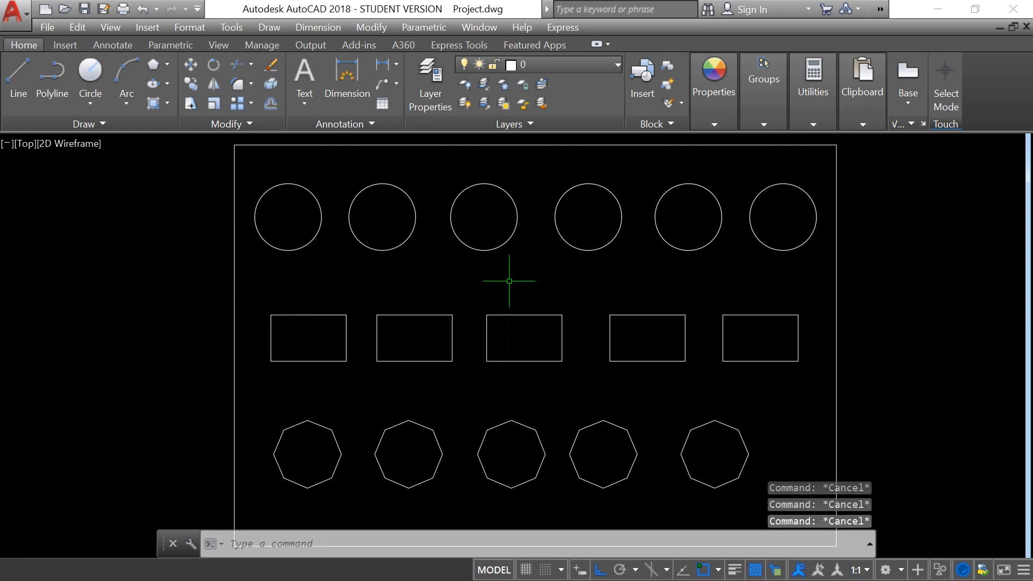
Reassign all five rectangles to the Ventanas y Puertas layer through their object properties, close the palette and clear the selection.
left_click(253, 297)
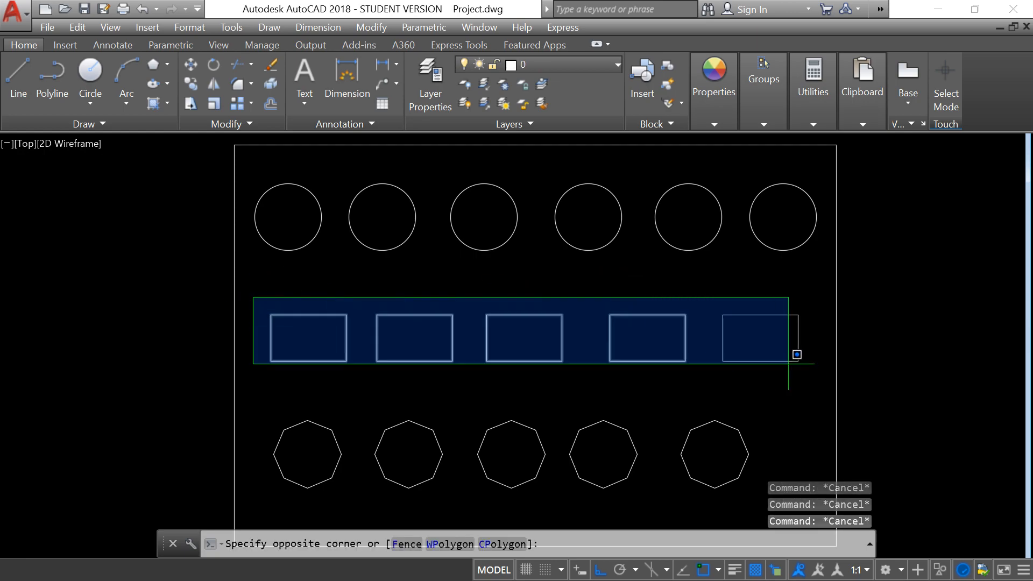
left_click(833, 375)
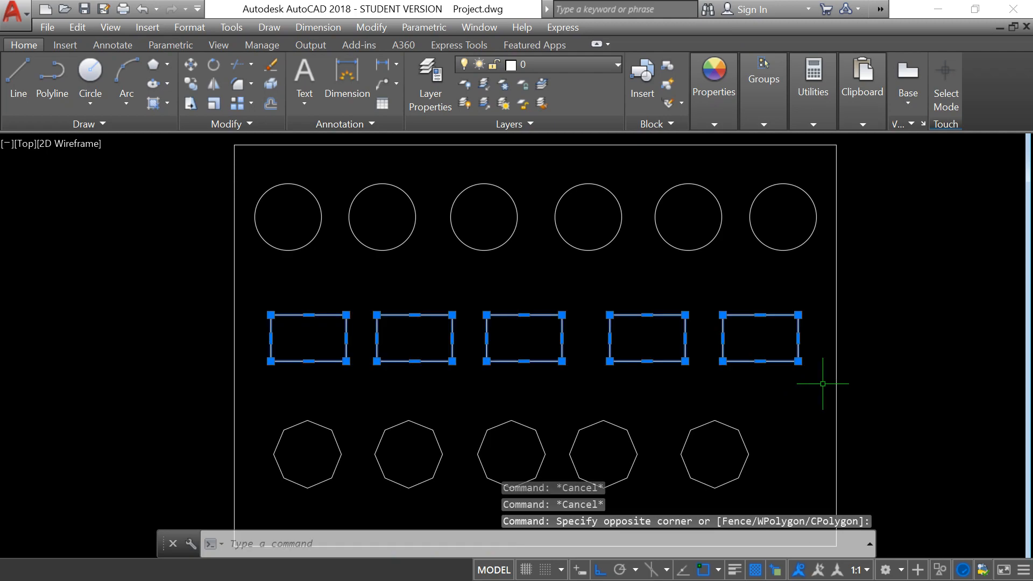
right_click(608, 363)
left_click(638, 339)
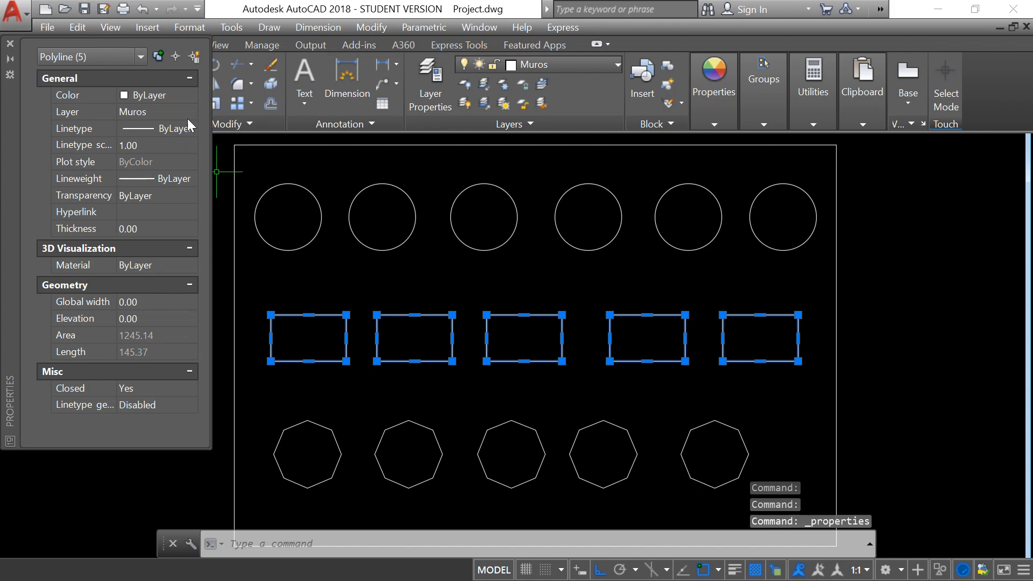
left_click(191, 112)
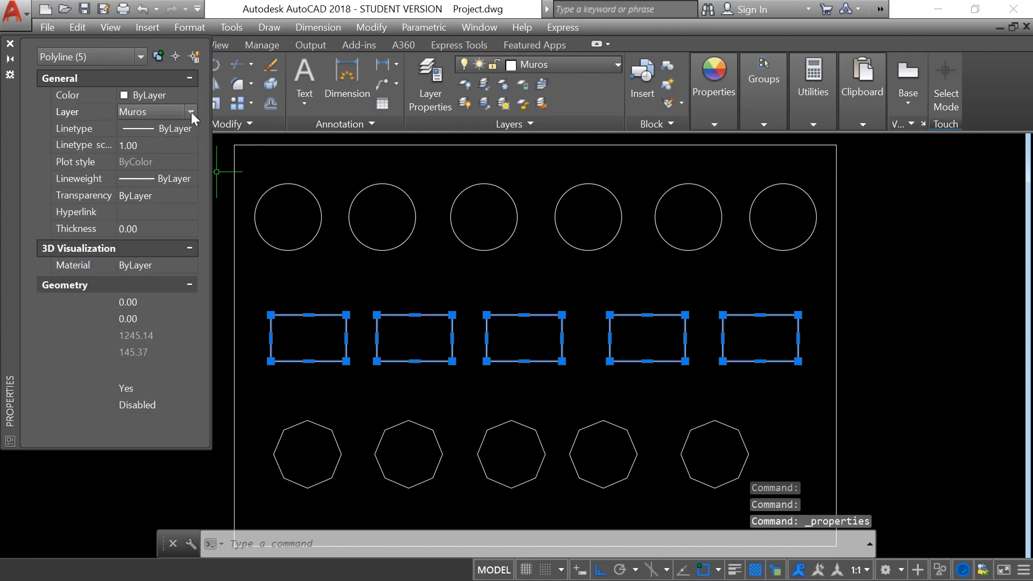
left_click(191, 112)
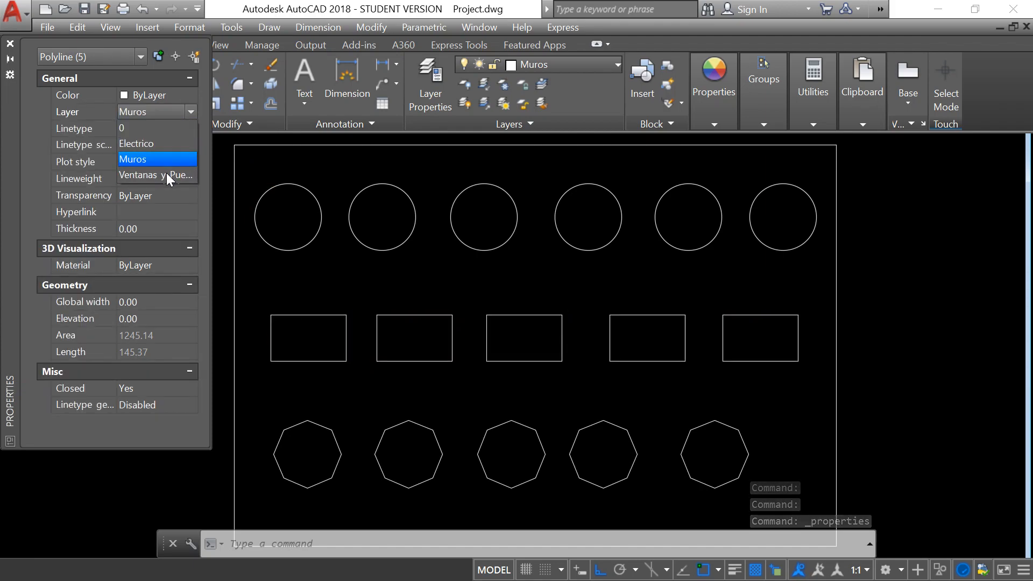
left_click(166, 174)
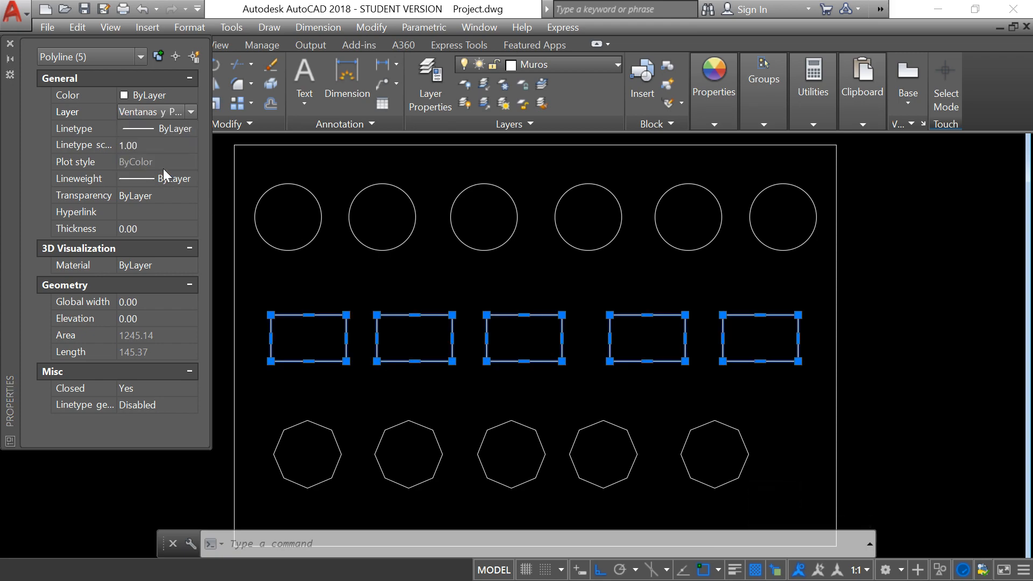
left_click(9, 42)
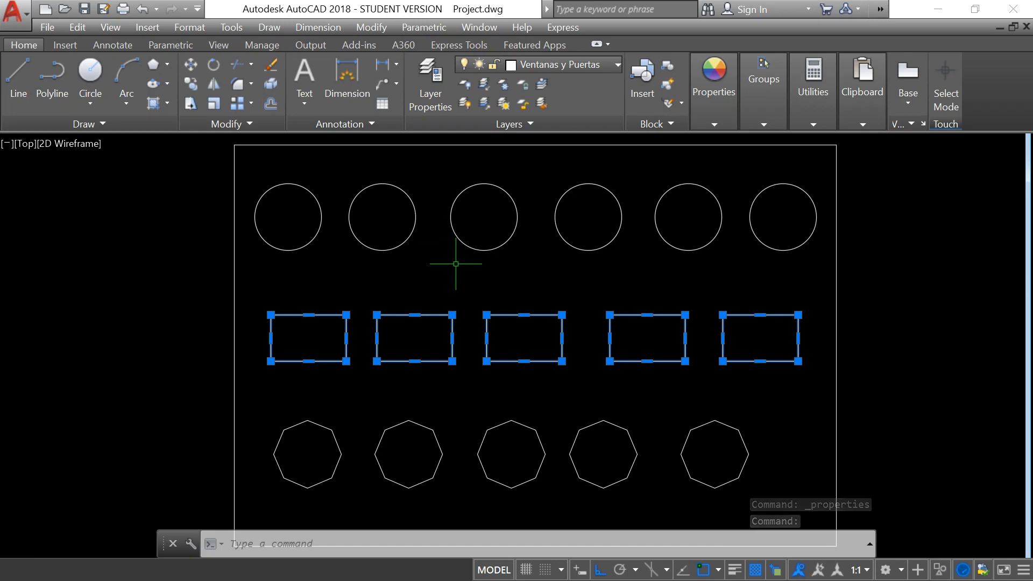
key("Escape")
key("Escape")
Check which layers the middle rectangle and the third circle are on.
left_click(486, 315)
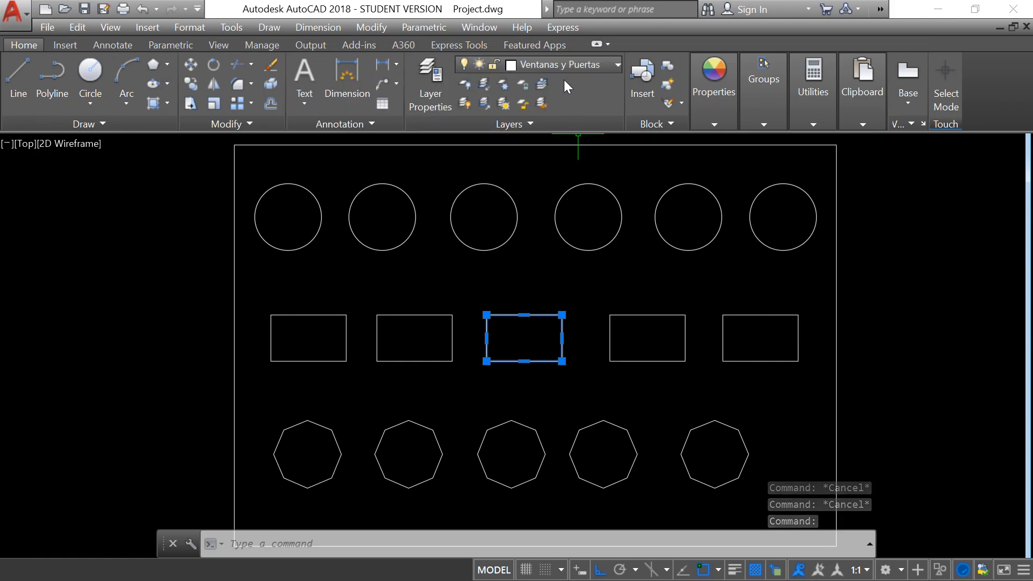
key("Escape")
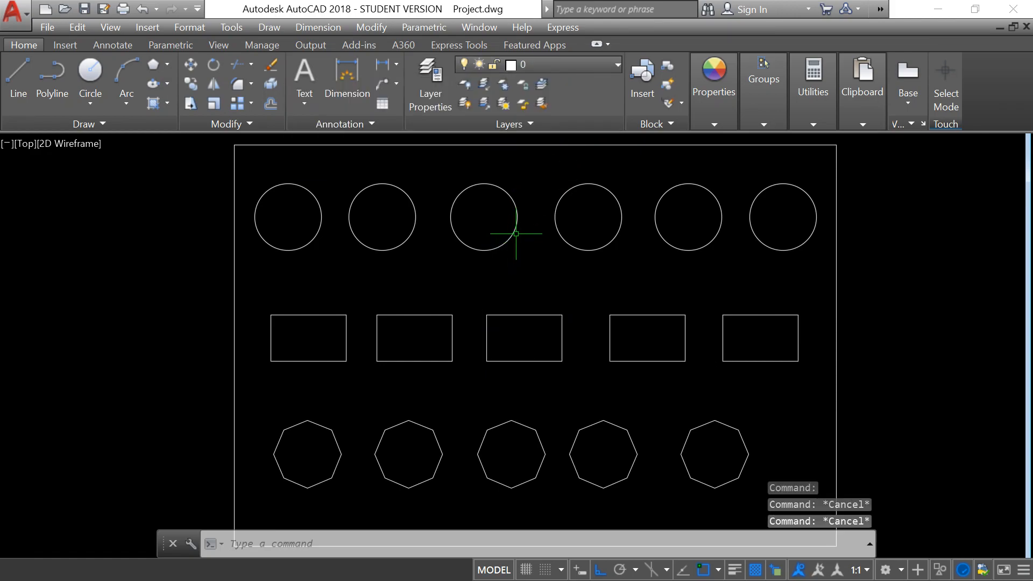
left_click(518, 227)
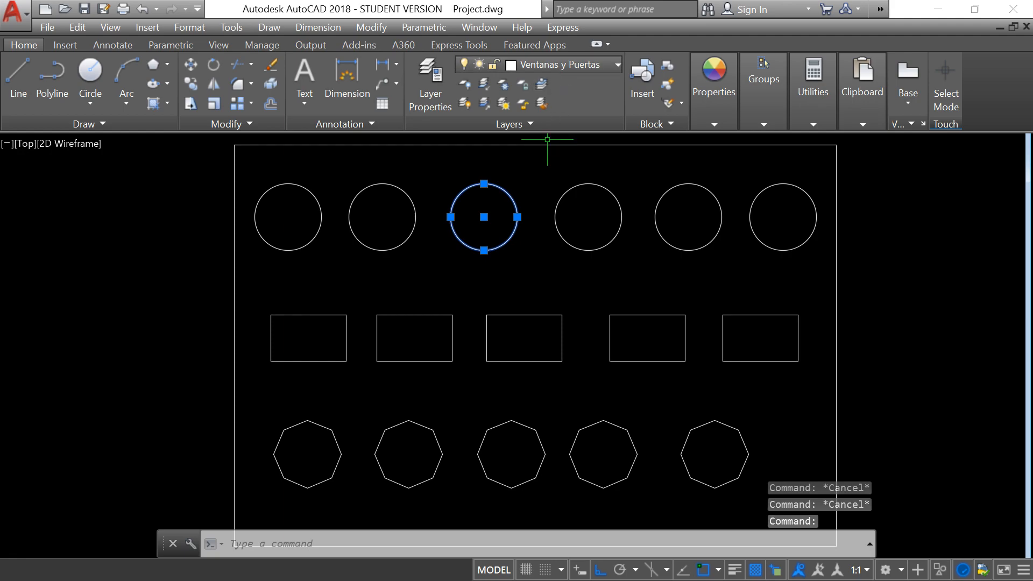
key("Escape")
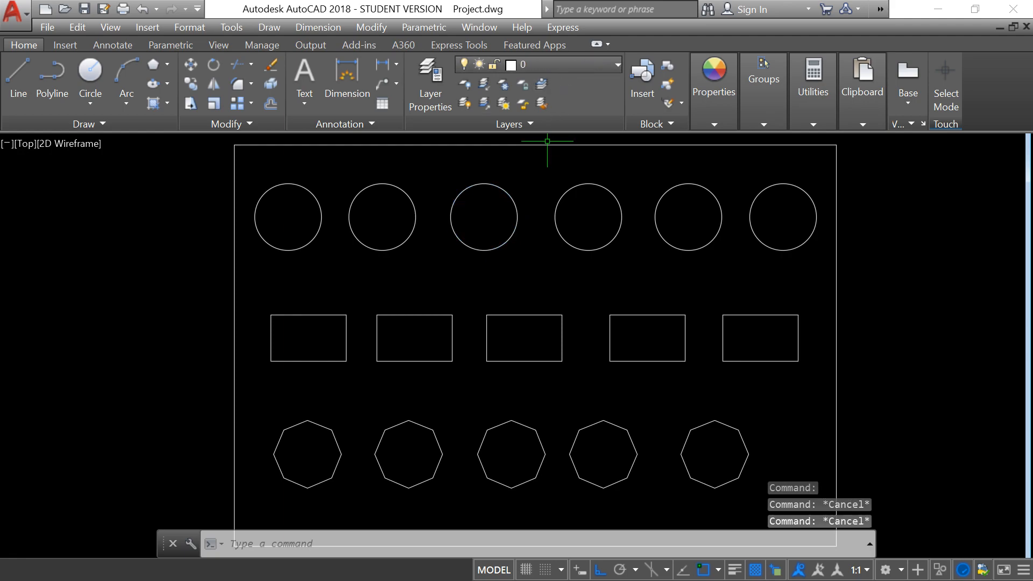
Reassign all six circles to the Muros layer through their object properties, close the palette and clear the selection.
left_click(248, 172)
left_click(842, 293)
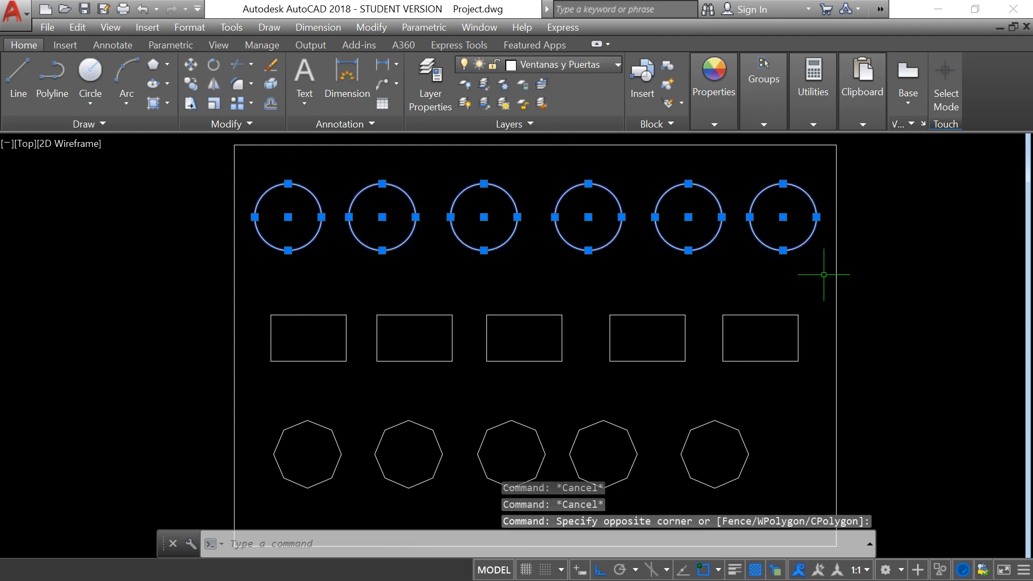
right_click(591, 218)
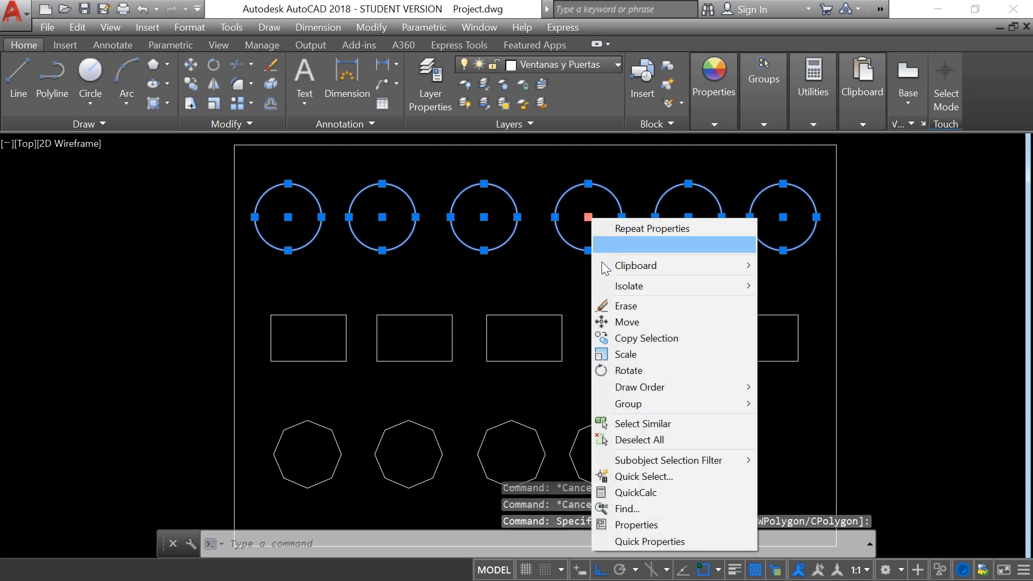
left_click(647, 525)
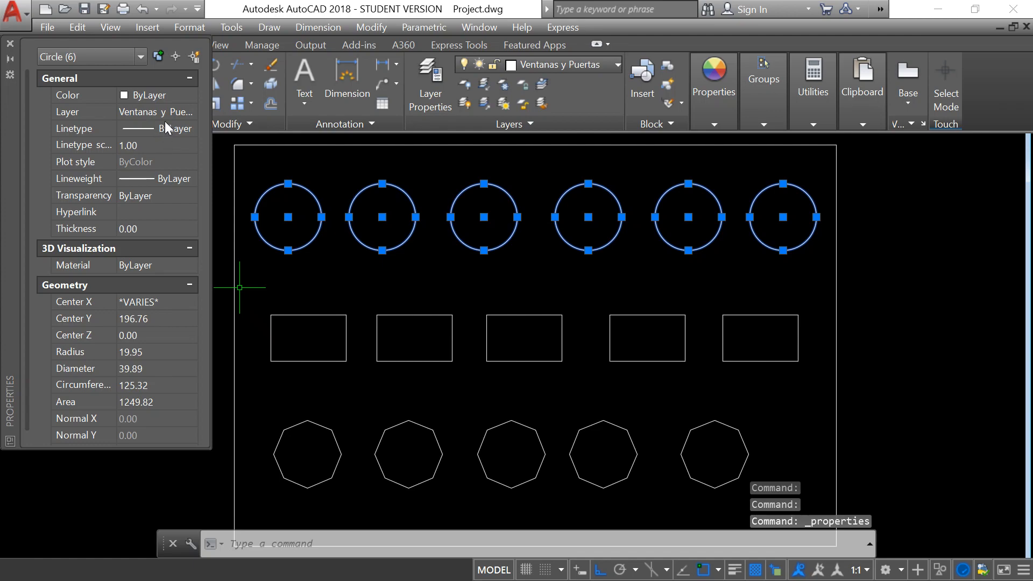
left_click(192, 112)
left_click(190, 111)
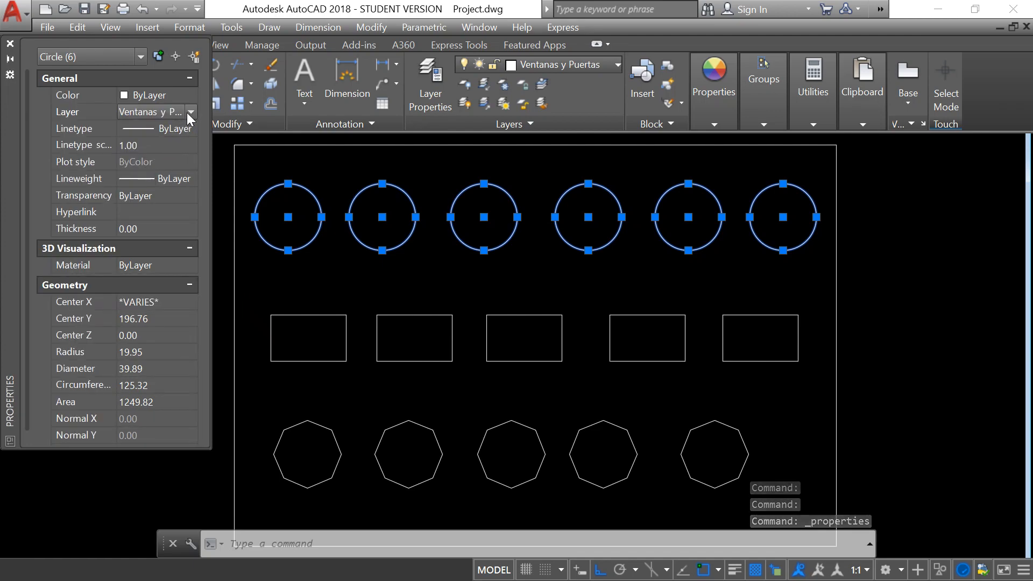
left_click(186, 112)
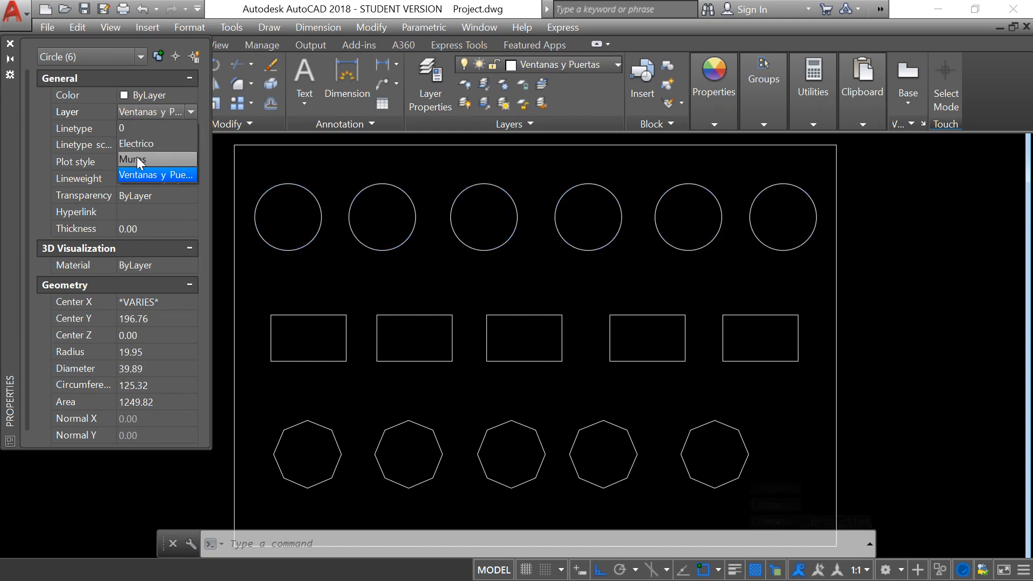
left_click(137, 159)
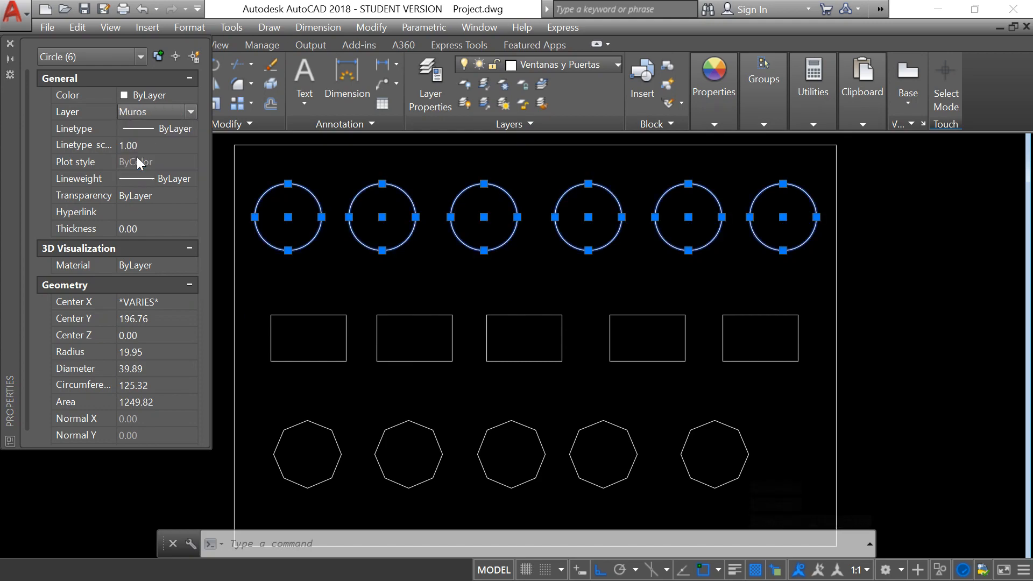
left_click(11, 44)
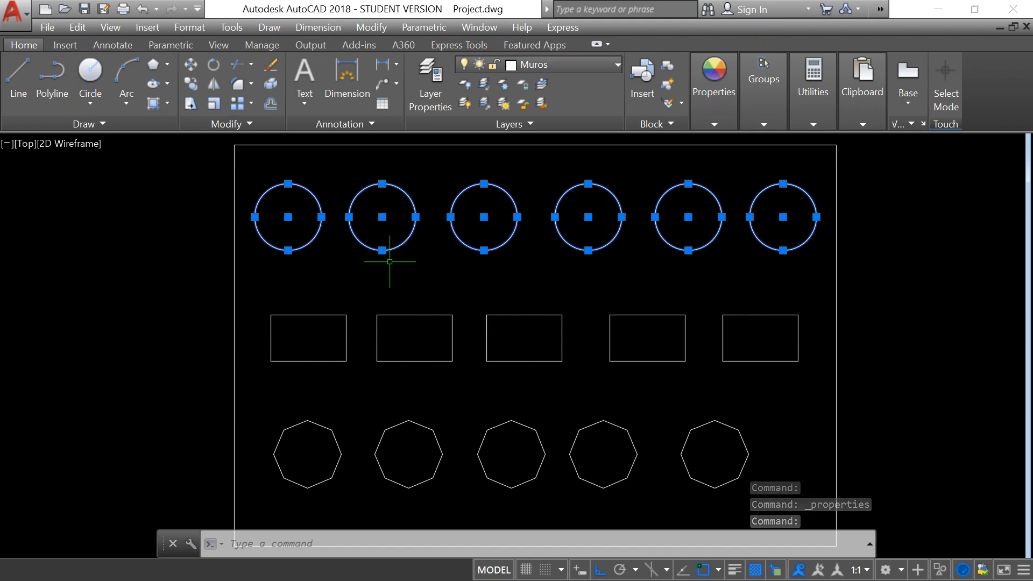
key("Escape")
key("Escape")
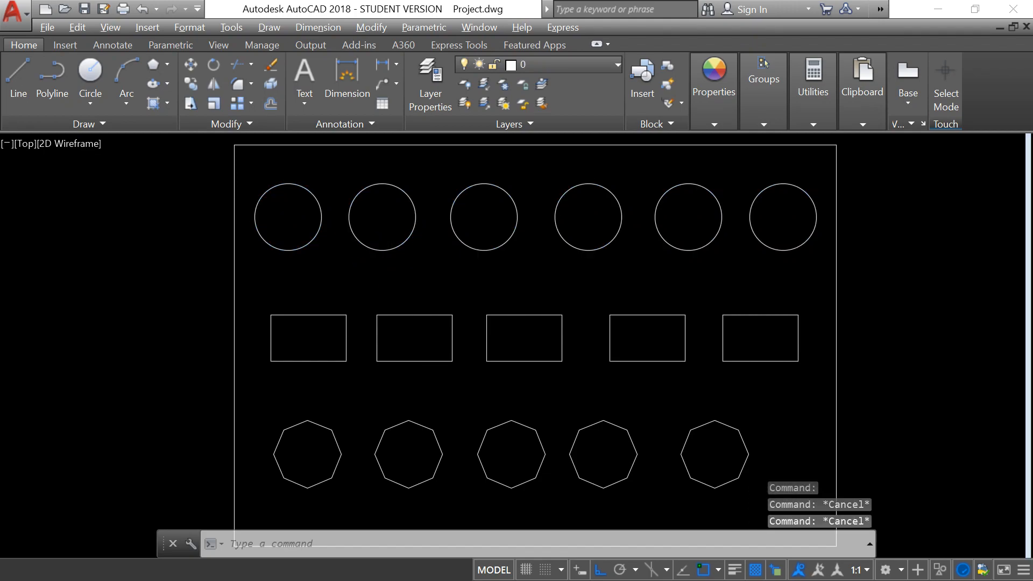